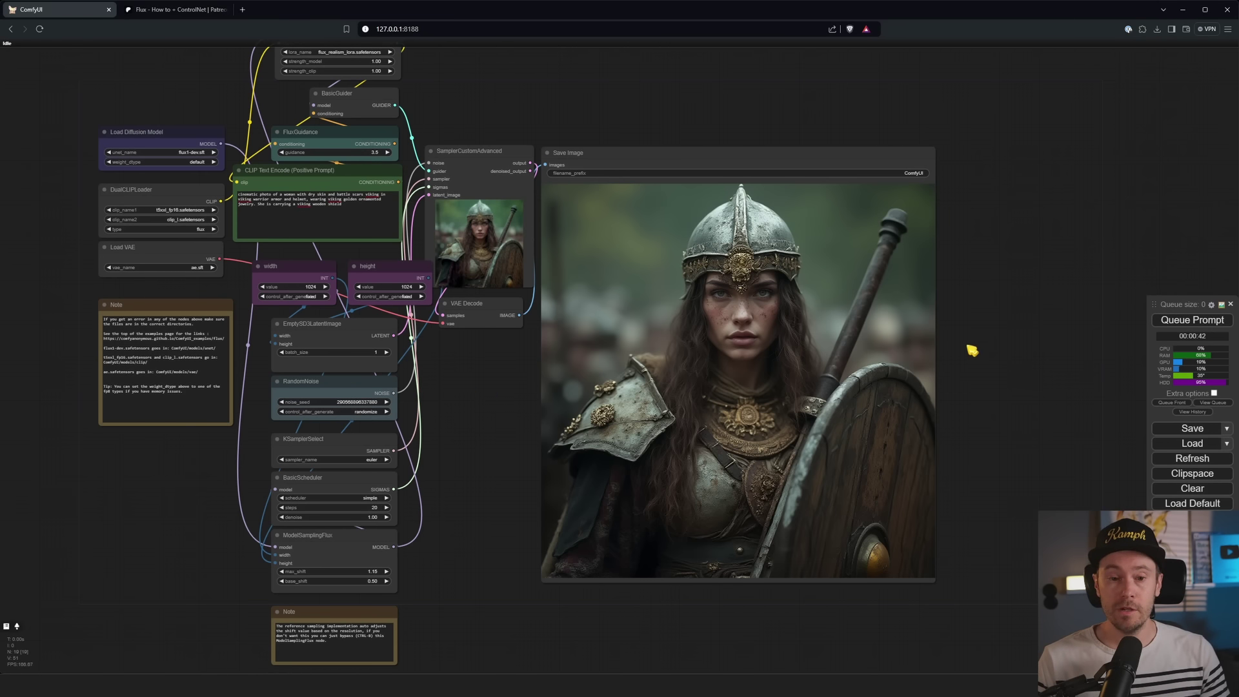
Inspect the Load LoRA node, output image and lower workflow, then switch to the Flux how-to post.
scroll(971, 350, up, 5)
scroll(967, 358, down, 8)
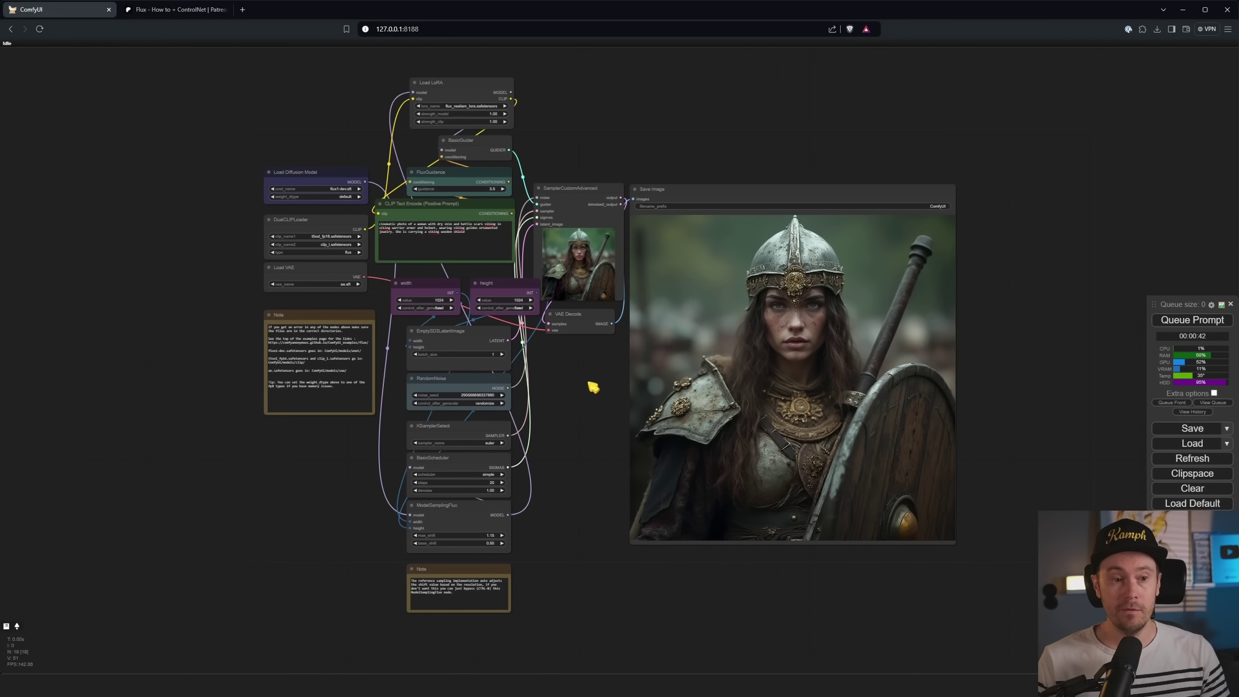
drag(607, 370, 568, 383)
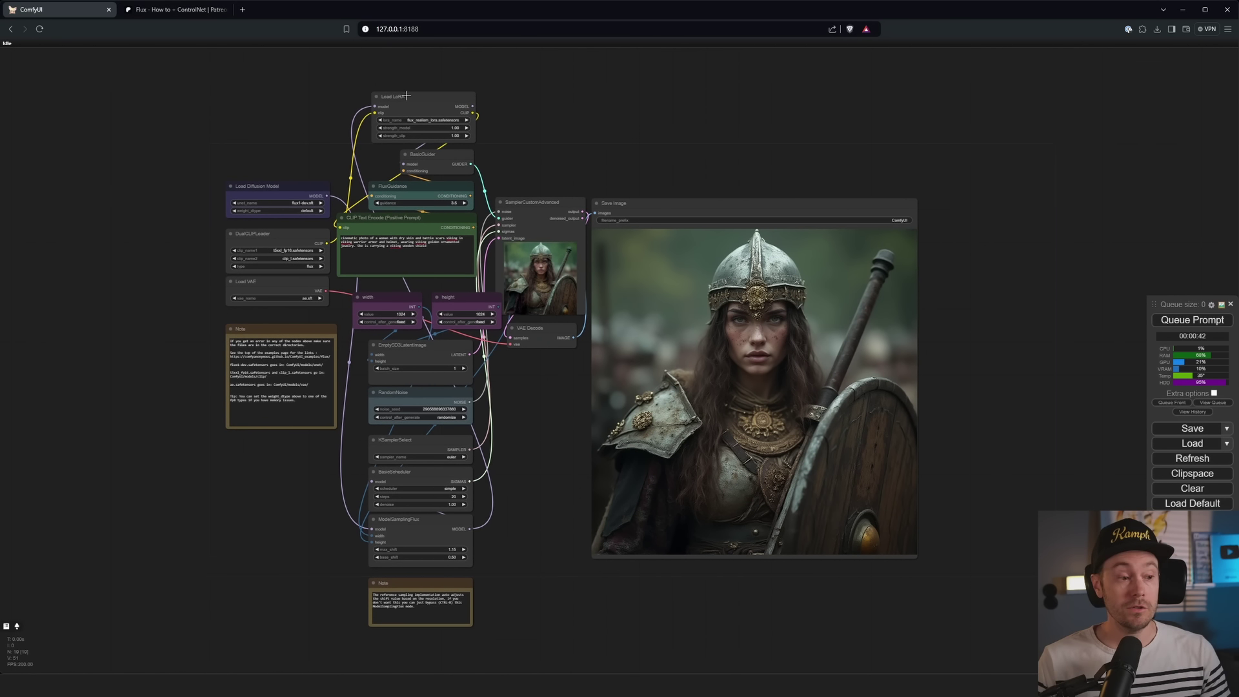
scroll(405, 82, up, 10)
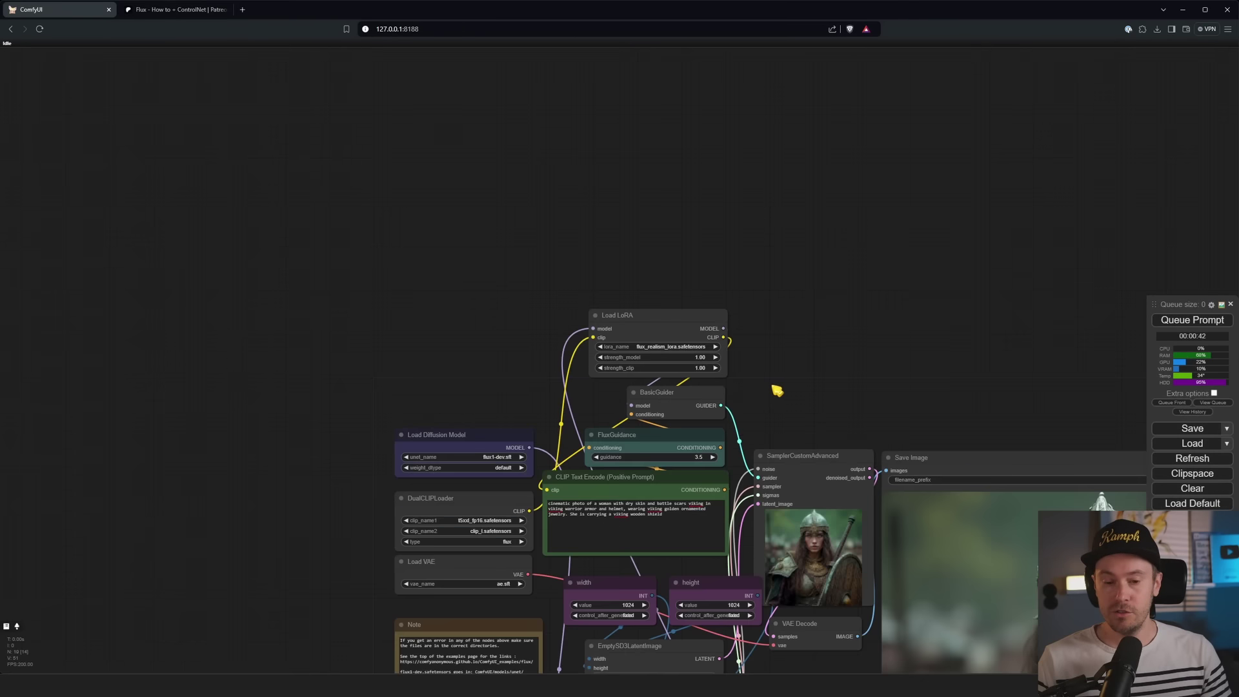
drag(844, 418, 666, 139)
drag(641, 489, 517, 452)
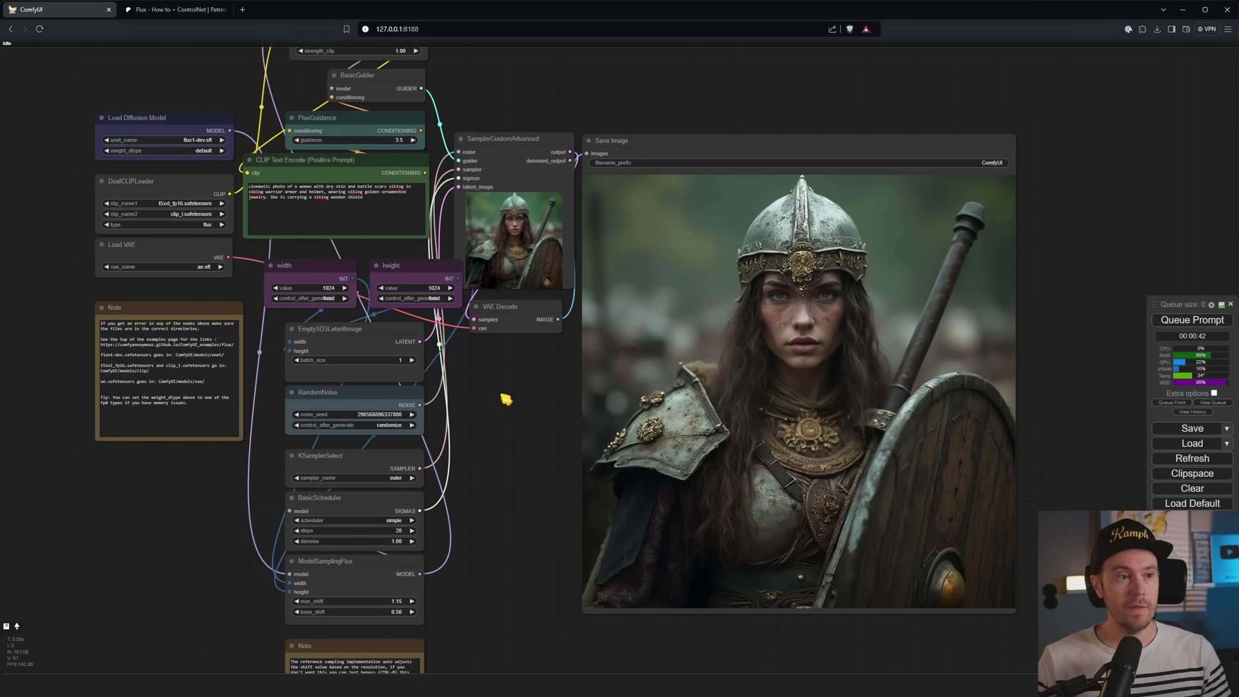
key(ctrl+Tab)
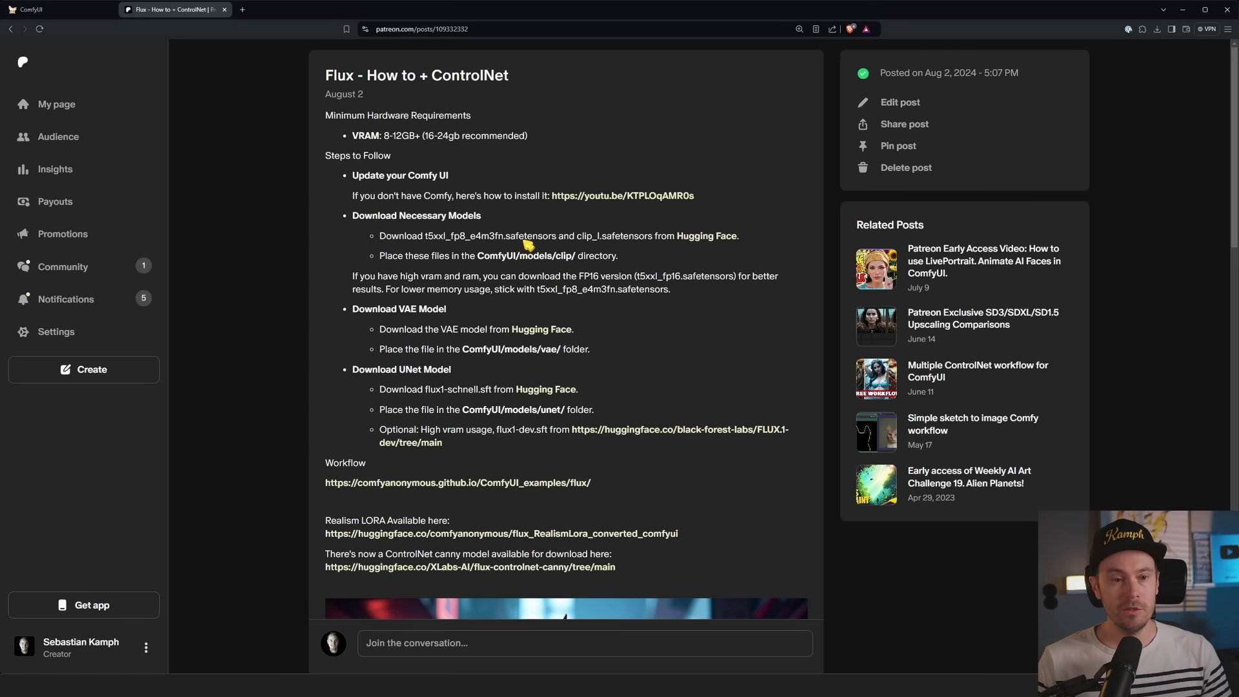
Open the Hugging Face flux_text_encoders downloads linked under Download Necessary Models.
scroll(528, 244, down, 1)
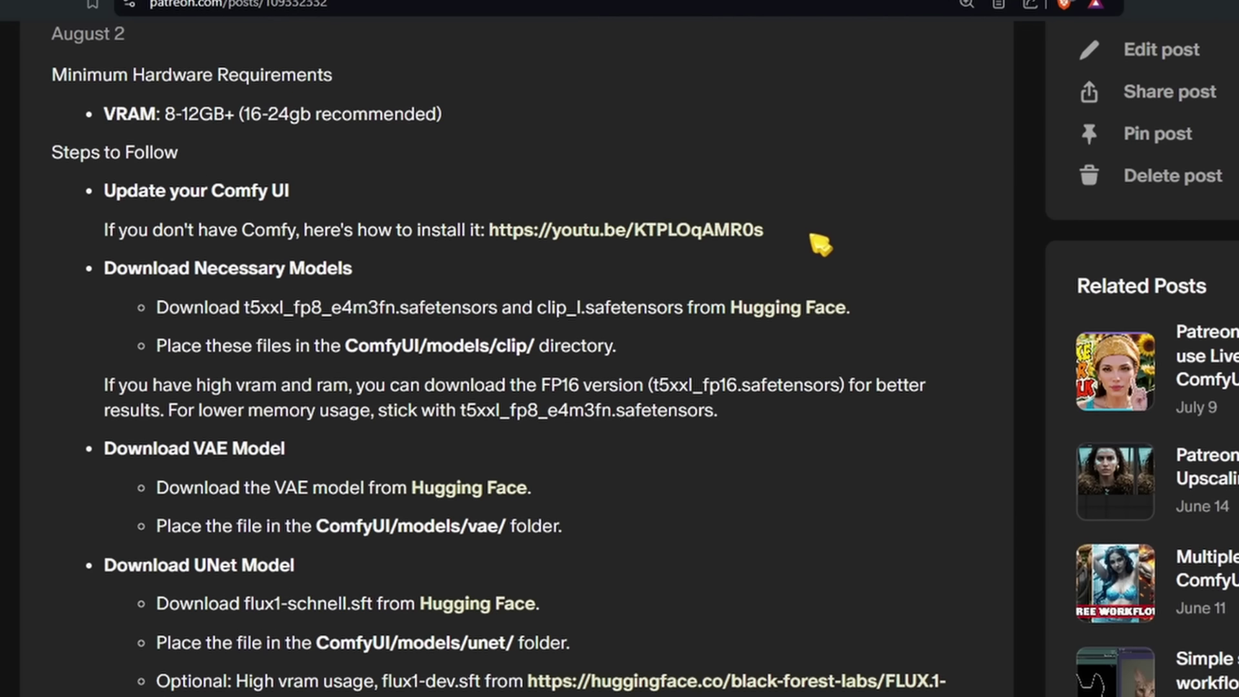
drag(720, 150, 536, 147)
click(300, 274)
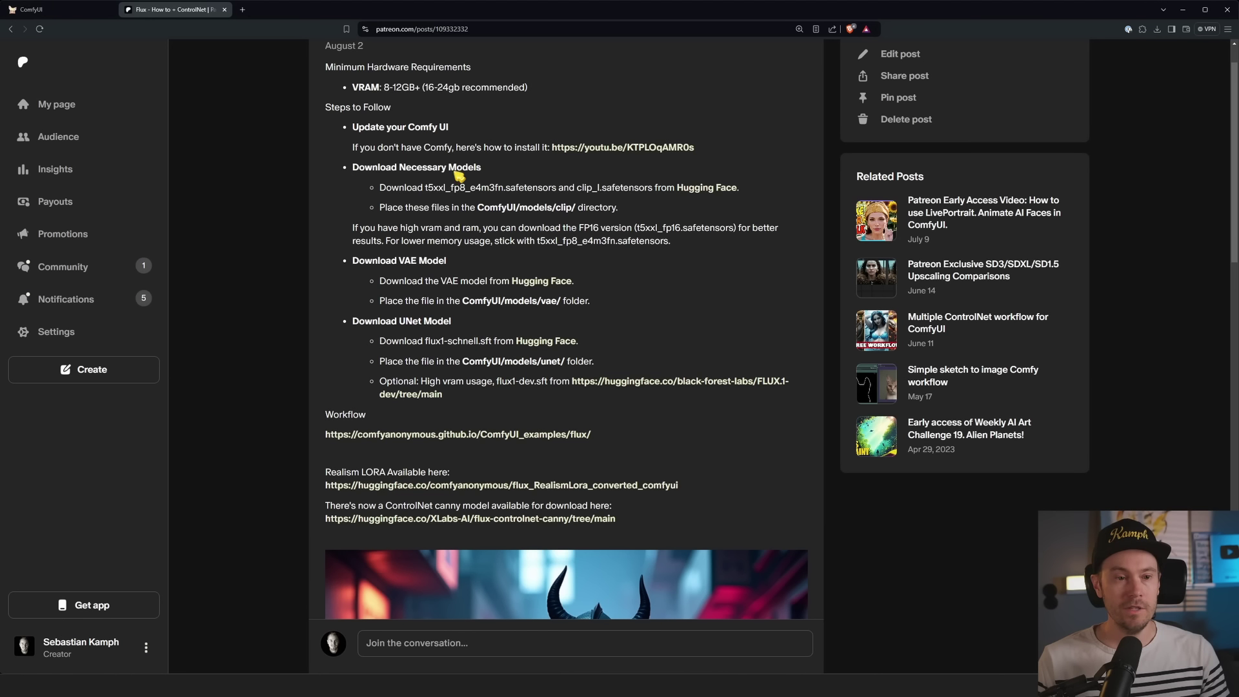
click(708, 187)
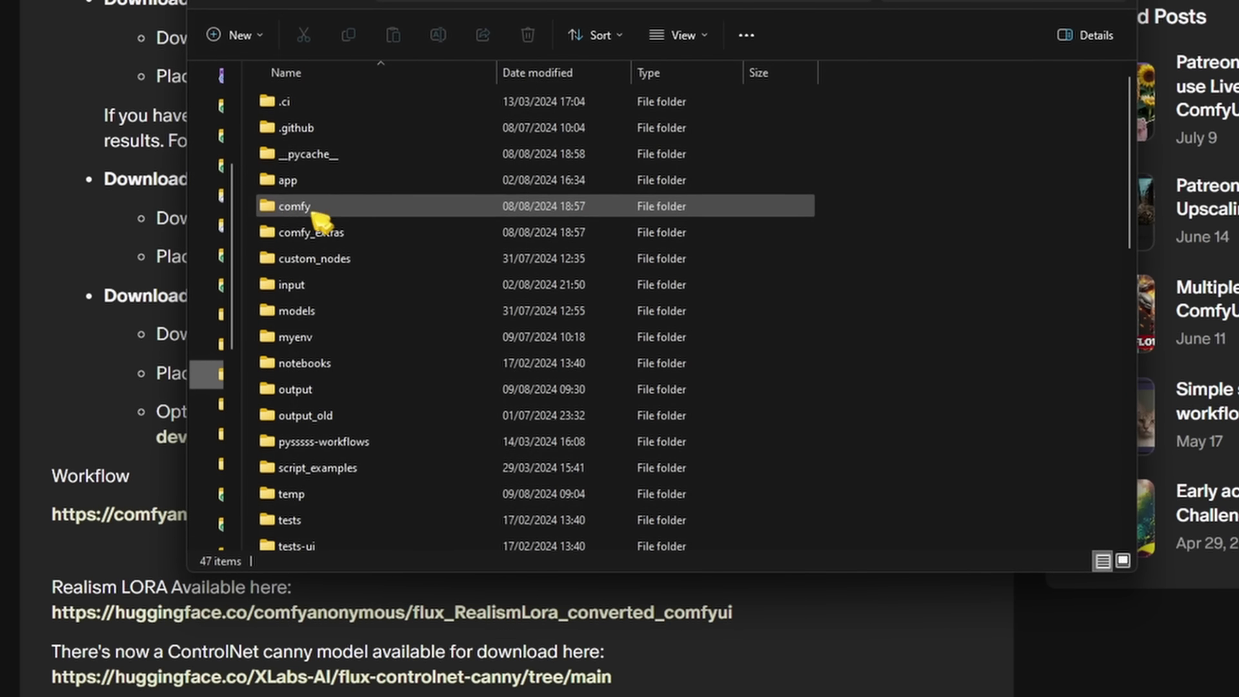
Check ComfyUI's models/clip folder for the text encoders, then mark the Download VAE Model step.
double_click(297, 311)
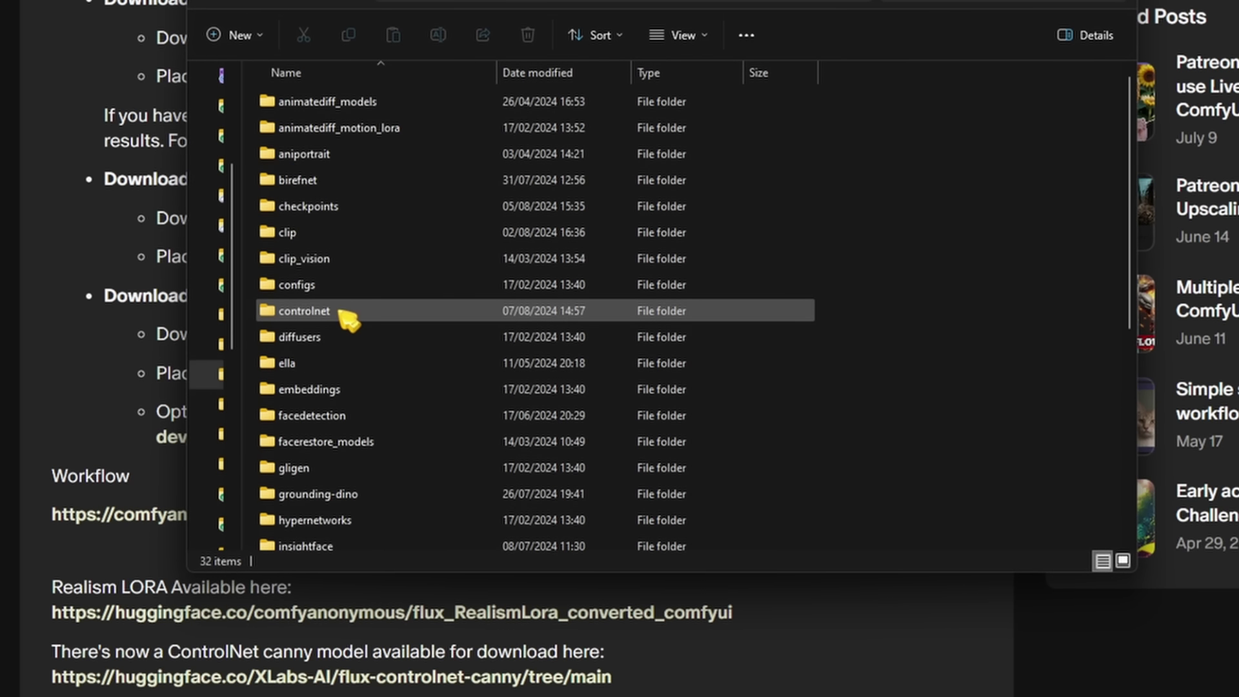
text(cl)
key(Return)
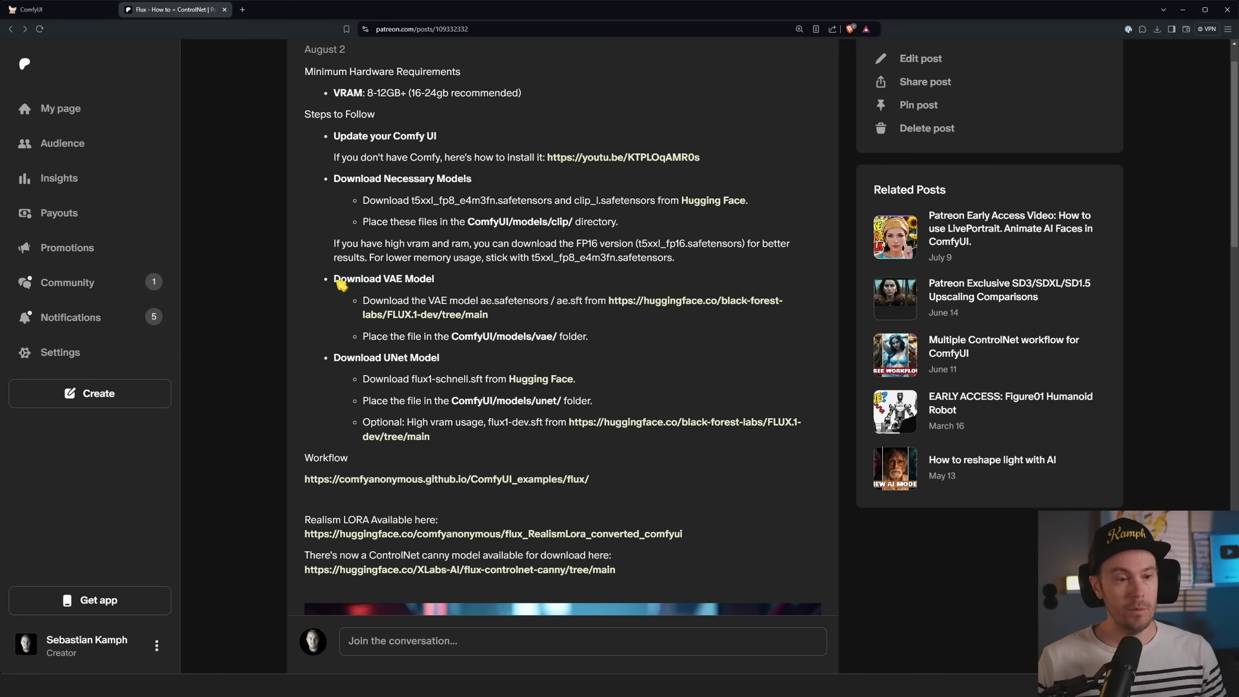
drag(337, 277, 419, 279)
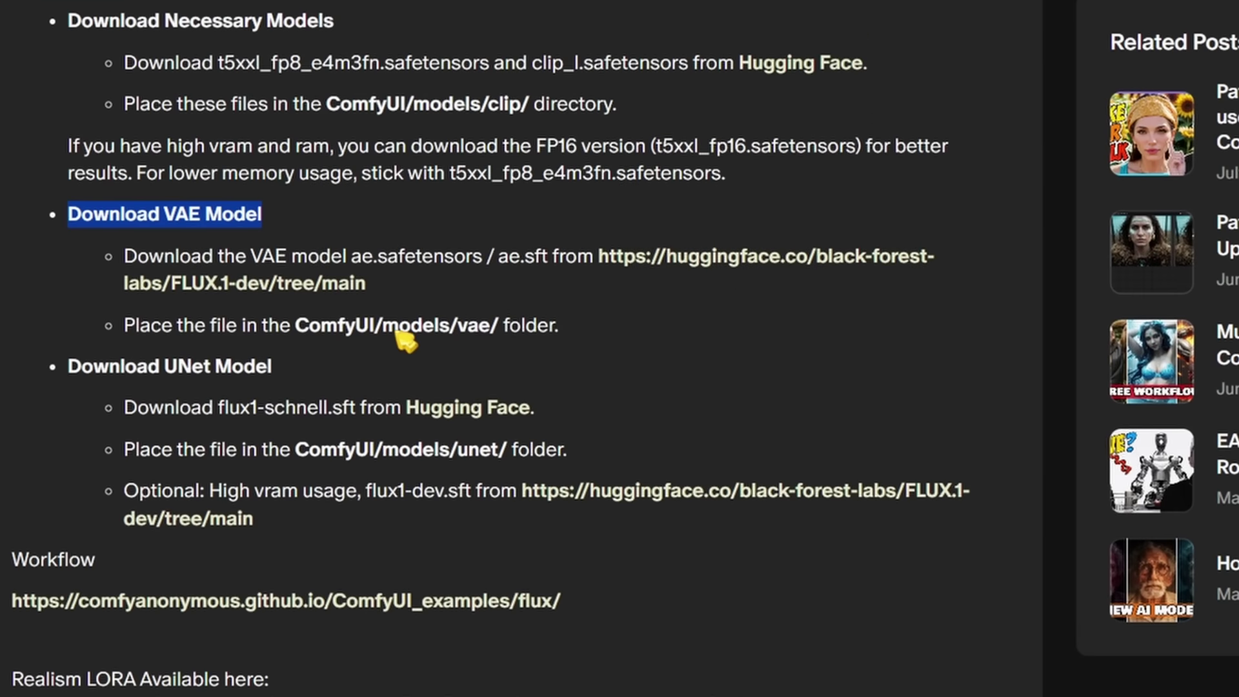
Note the vae folder path, then open the FLUX.1-dev files listing ae.safetensors (335 MB).
drag(297, 326, 490, 328)
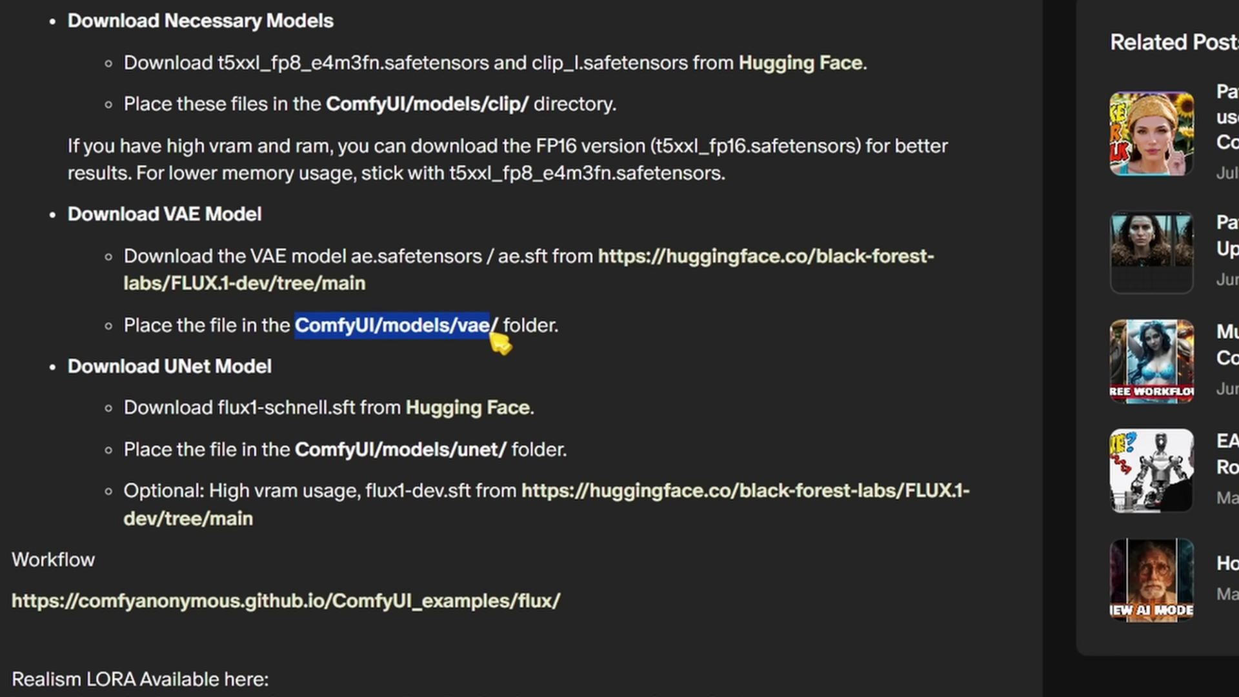
click(502, 299)
click(734, 265)
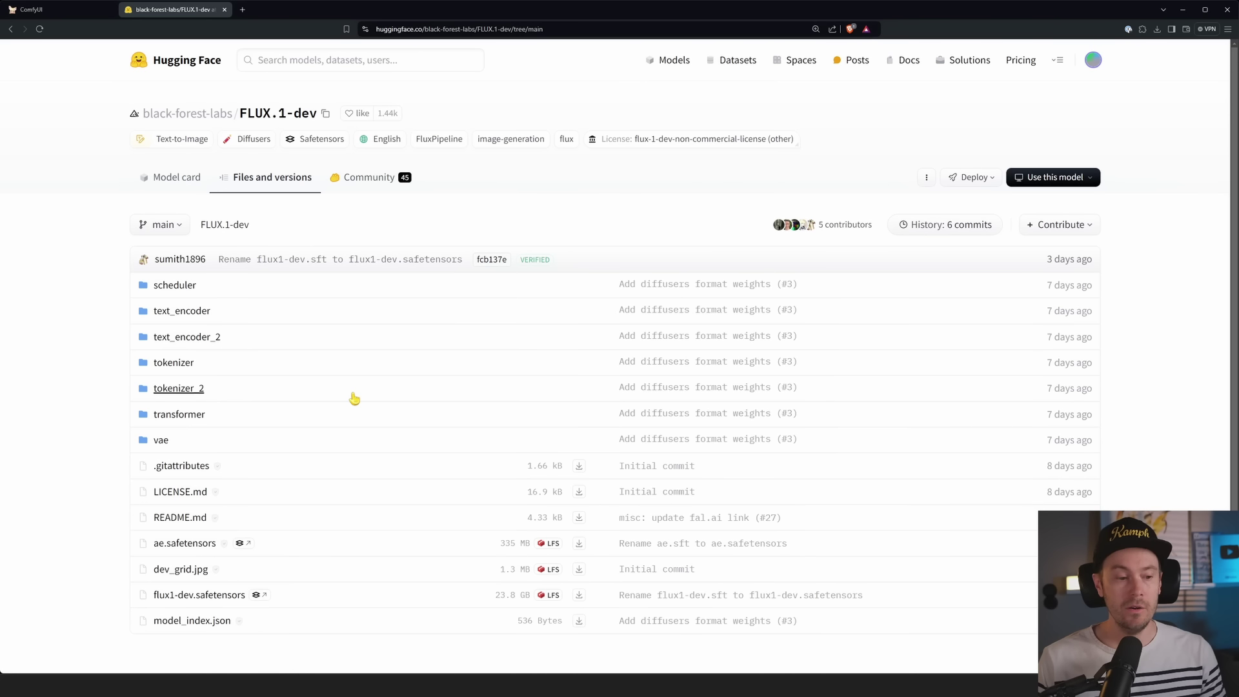
scroll(351, 404, down, 1)
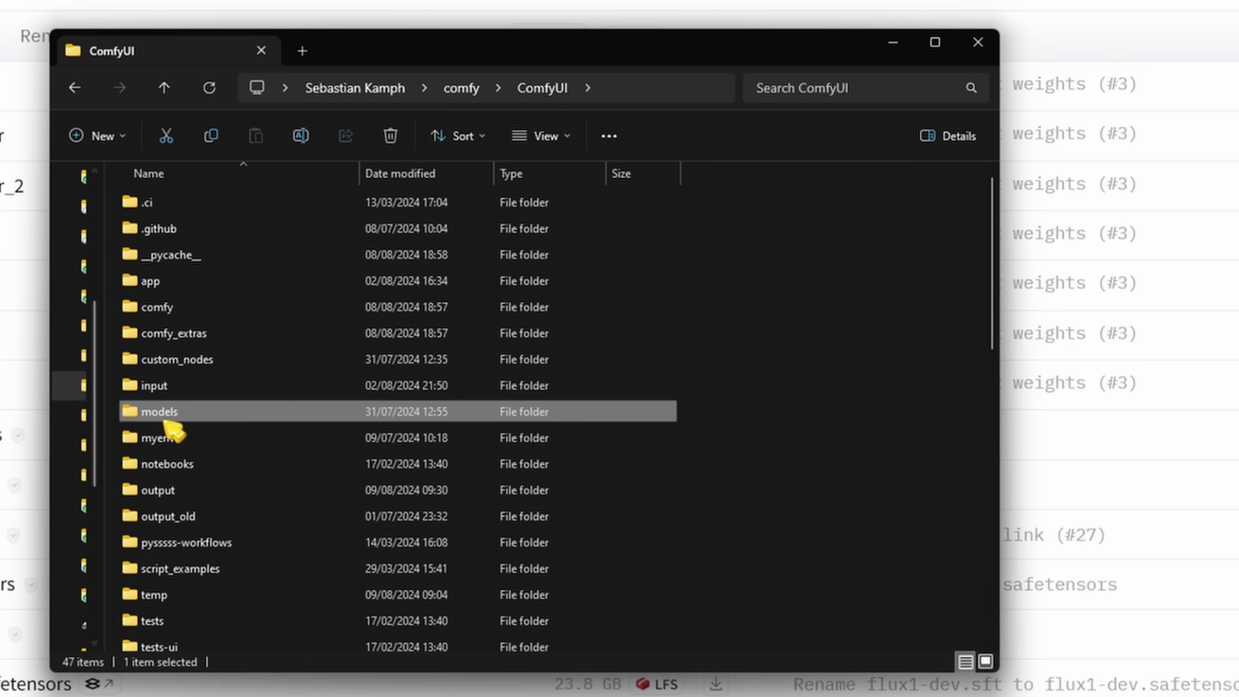
Open ComfyUI's models/vae folder to confirm ae.sft is already present.
double_click(171, 416)
key(v)
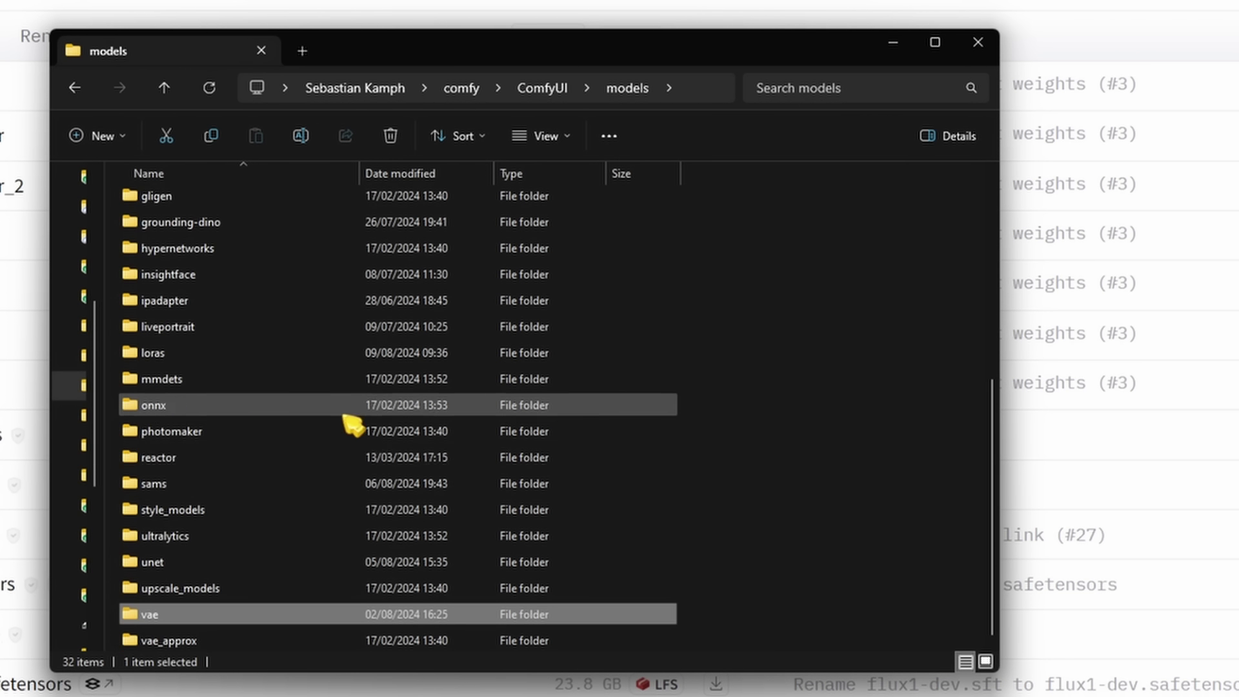
double_click(166, 617)
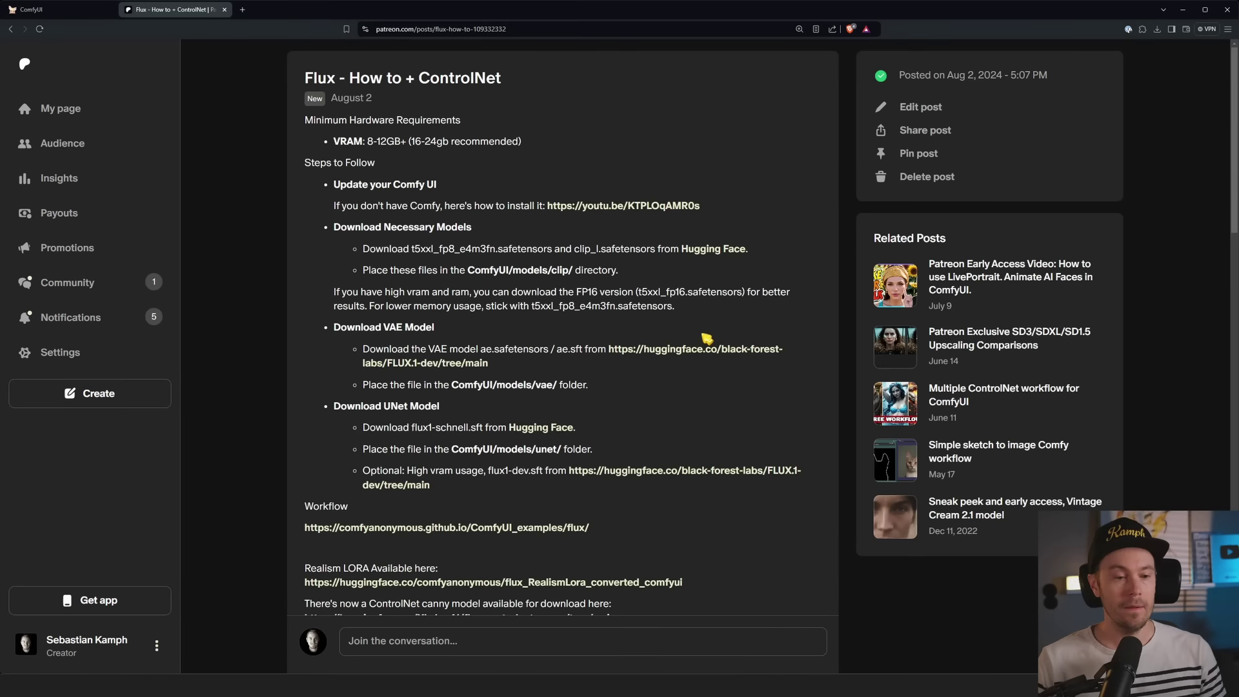
Scroll the post down to the flux1-schnell.sft download for ComfyUI/models/unet/.
scroll(671, 322, down, 2)
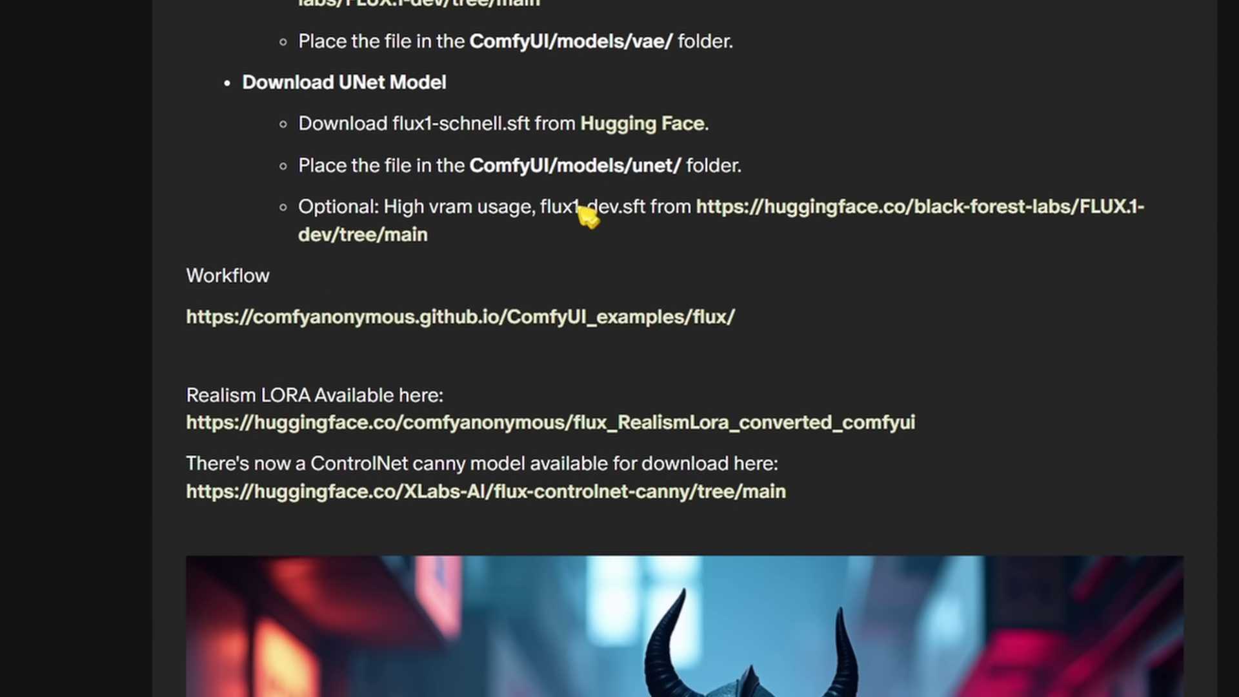
Go to the FLUX.1-dev file list and find the 23.8 GB flux1-dev.safetensors model.
click(597, 123)
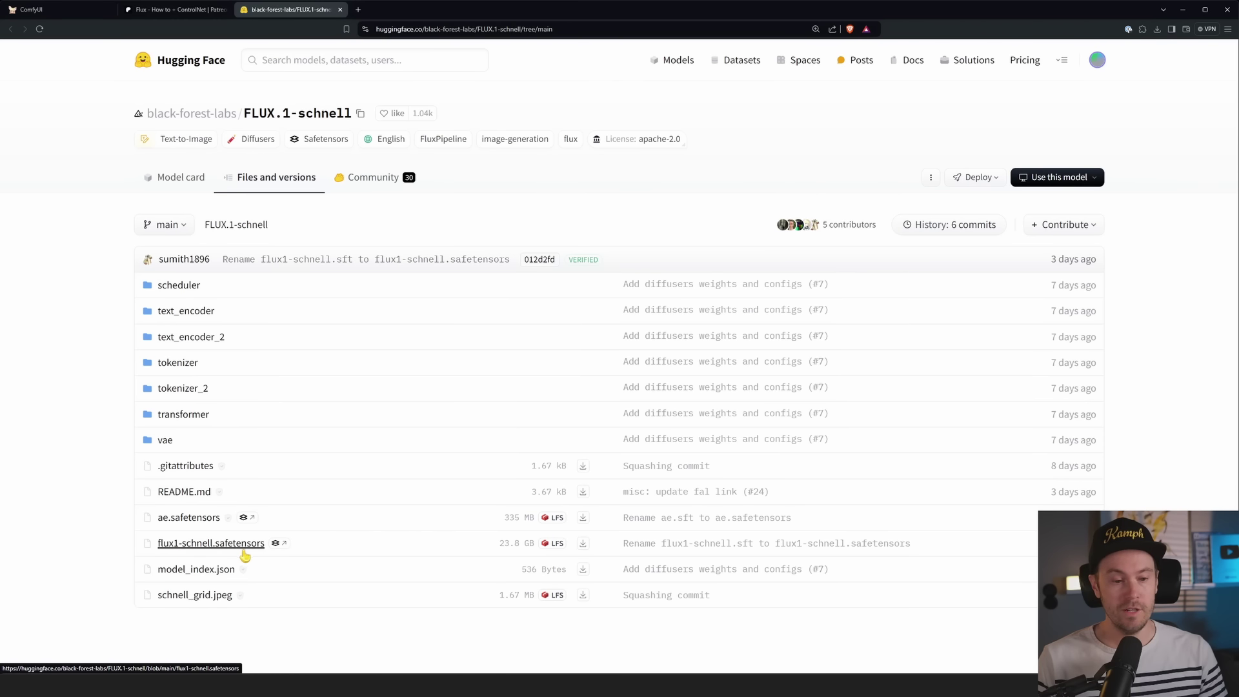
key(alt+Left)
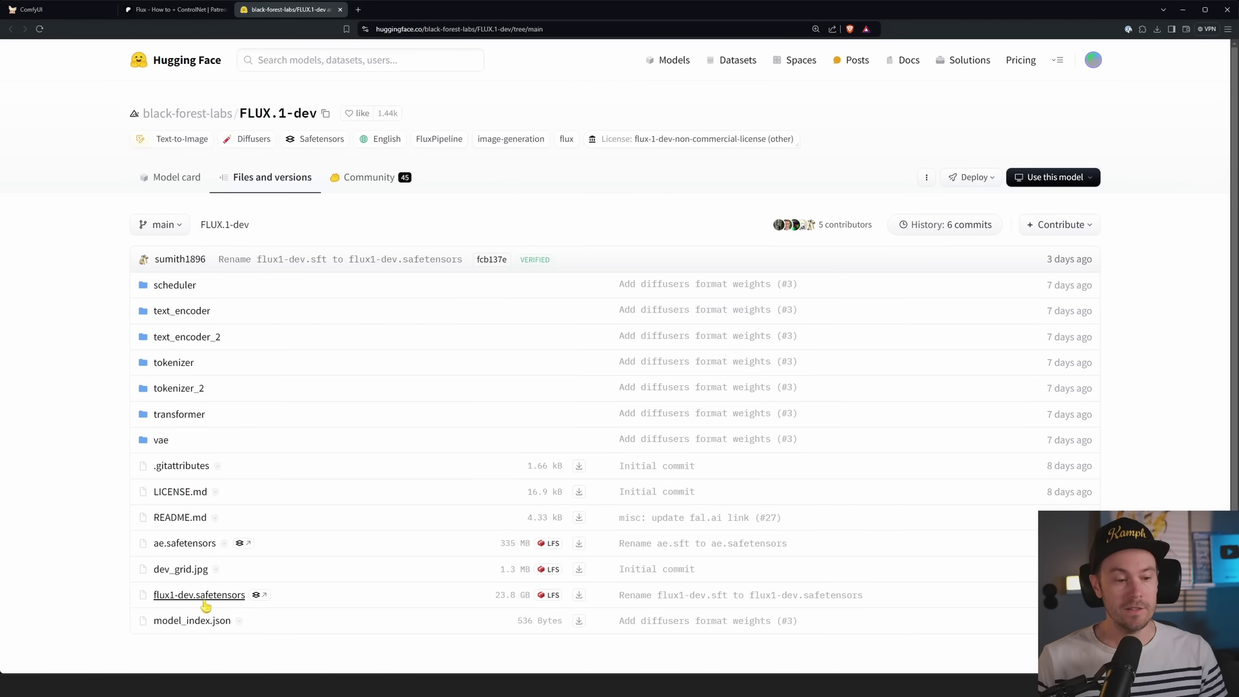
scroll(468, 571, down, 1)
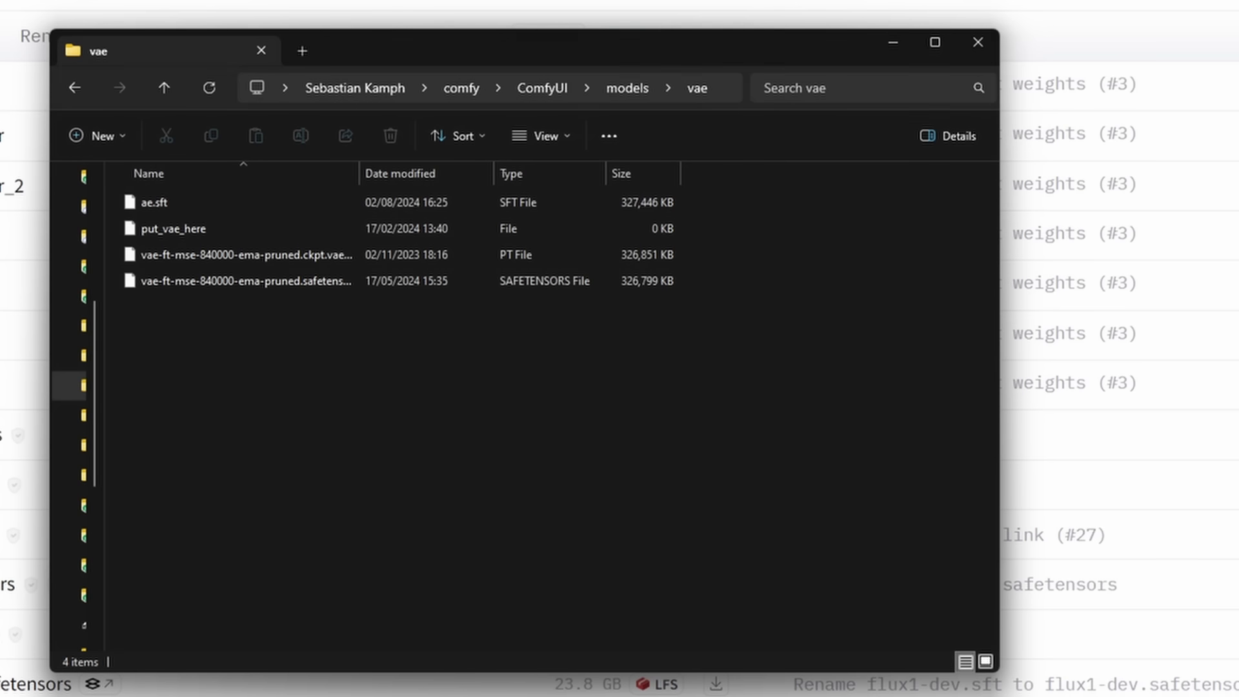
Move up to models and open the unet folder holding the flux1 files.
click(632, 94)
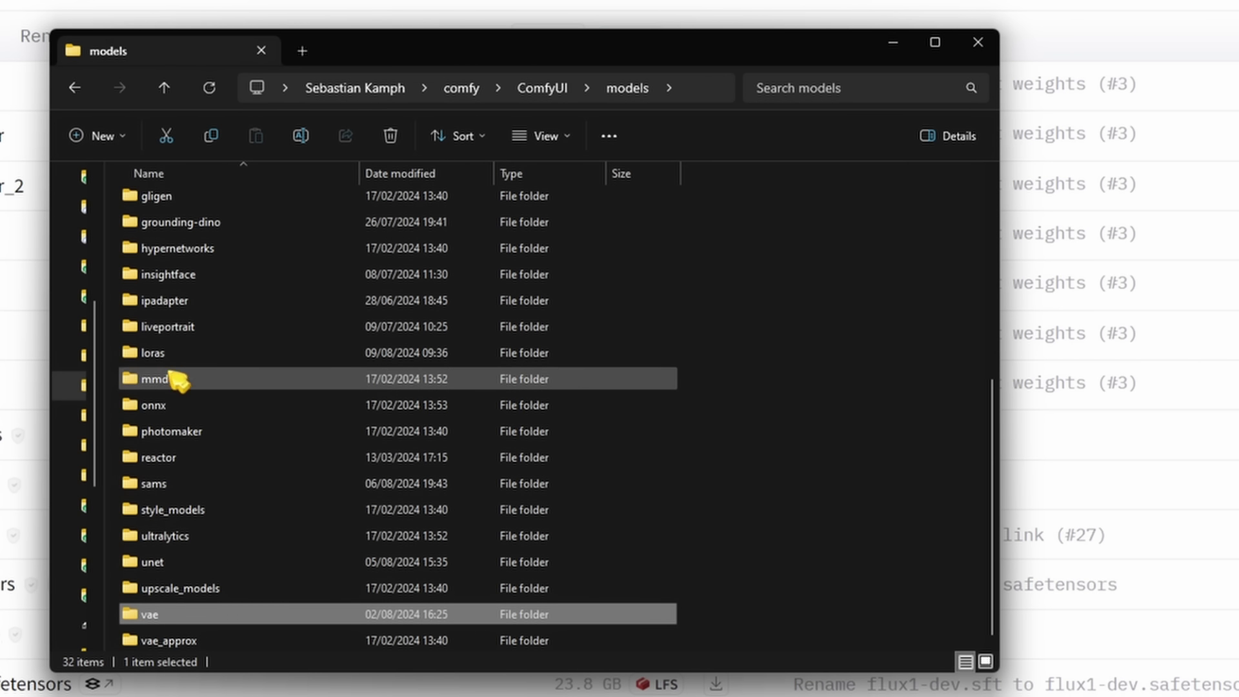
key(Up)
key(Up)
double_click(174, 567)
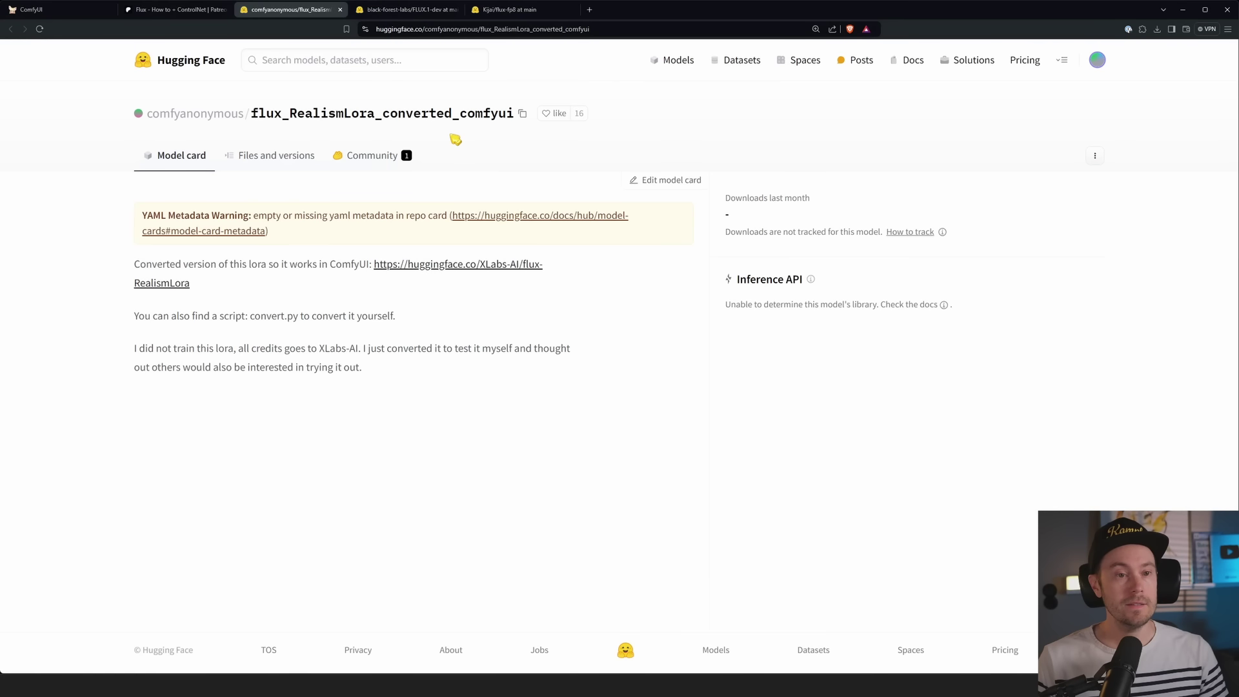
Show the realism LoRA repository's Files and versions, then open ComfyUI's models/loras folder.
click(285, 159)
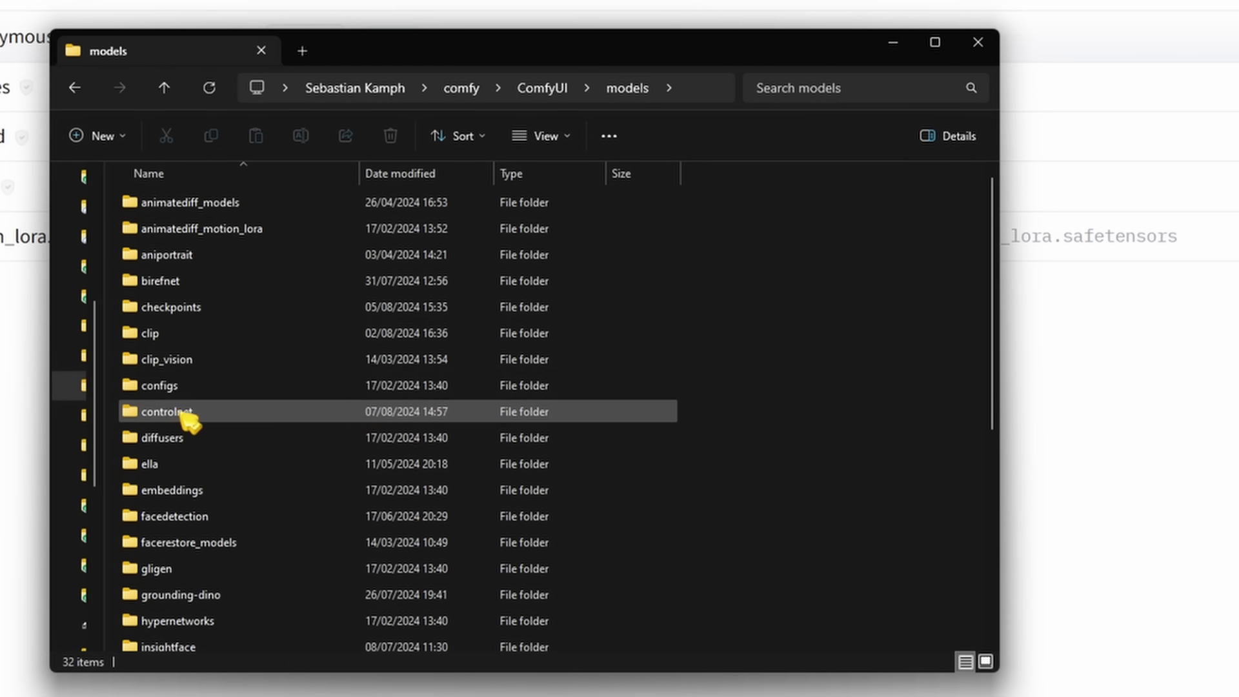
scroll(360, 404, down, 5)
double_click(176, 355)
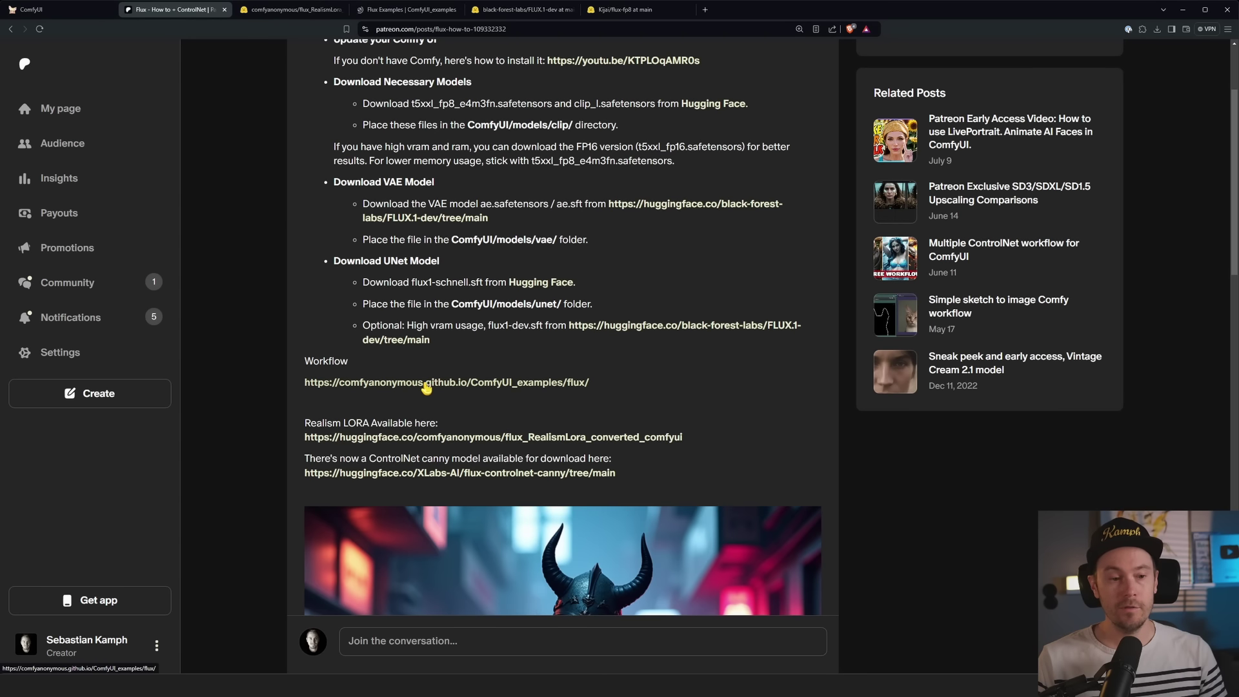
On the Flux Examples page, find the Flux Dev fox-maid image and drag it to ComfyUI.
click(396, 12)
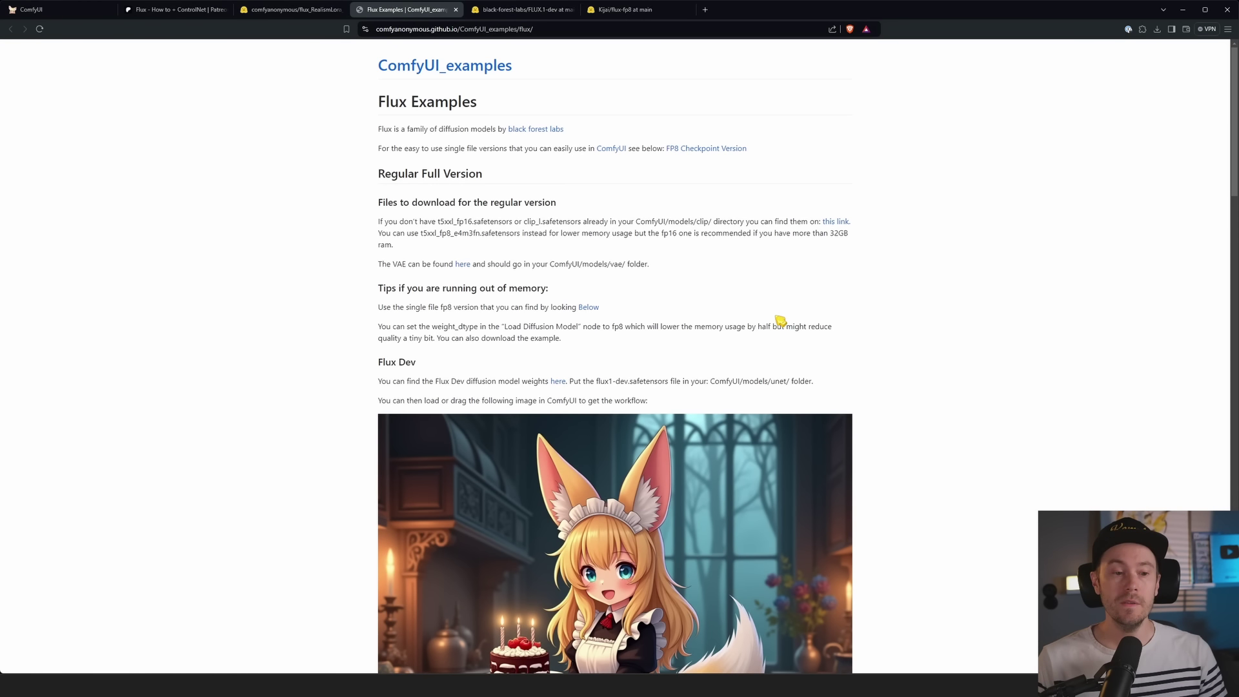
scroll(795, 321, down, 3)
scroll(799, 326, down, 2)
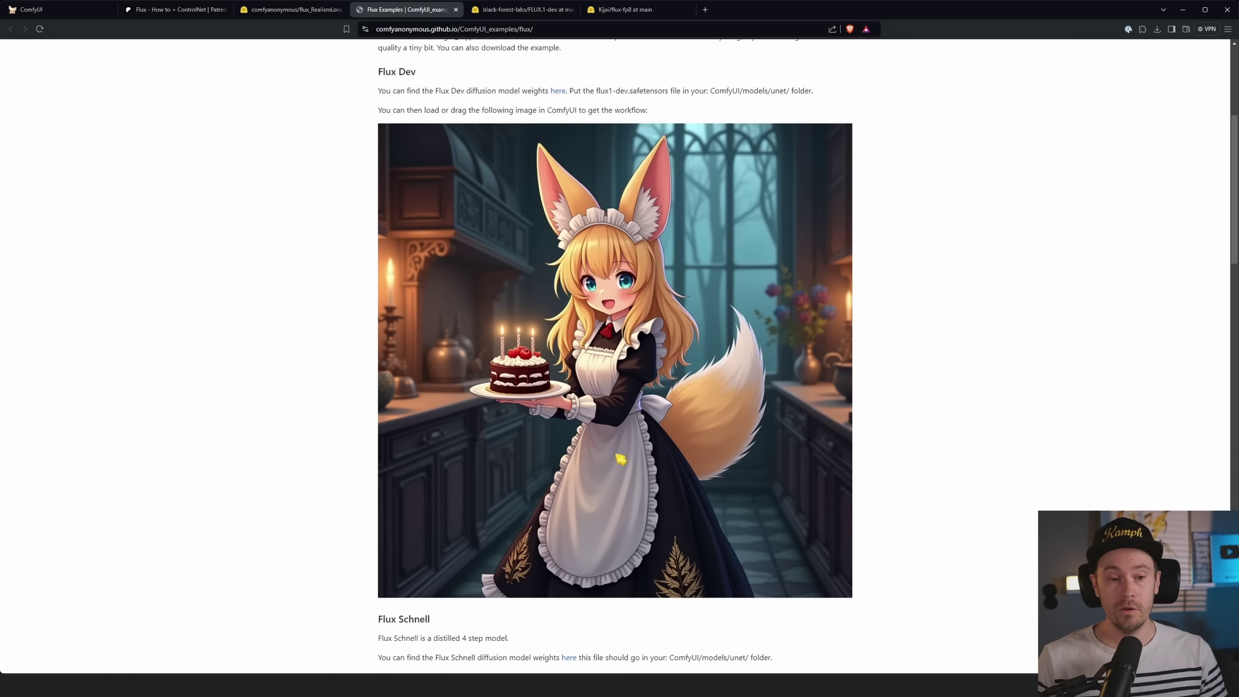
scroll(605, 362, down, 8)
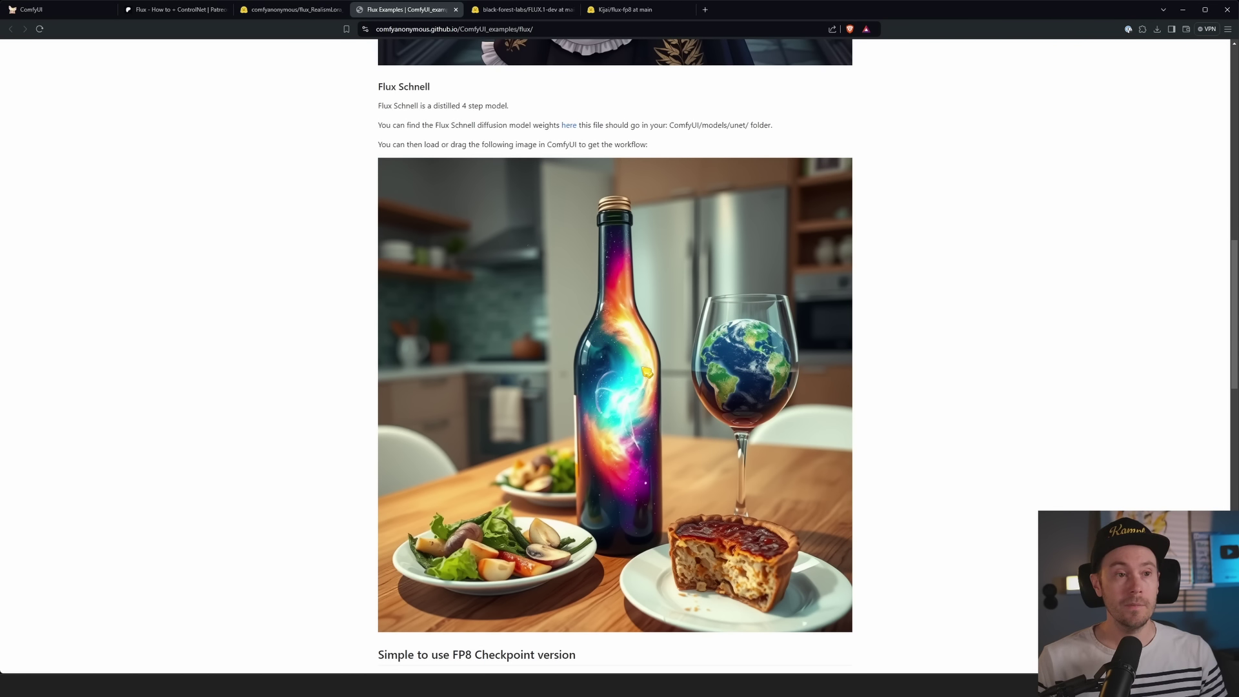
scroll(614, 393, up, 7)
scroll(594, 283, up, 1)
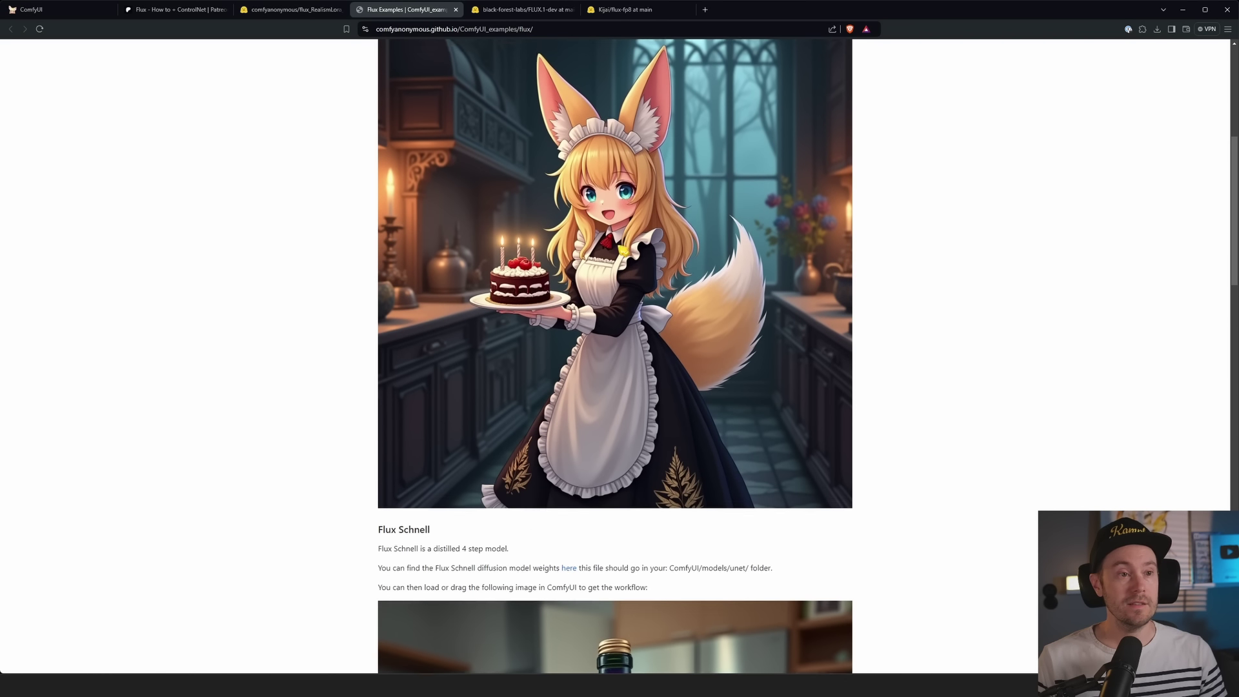
drag(459, 161, 155, 150)
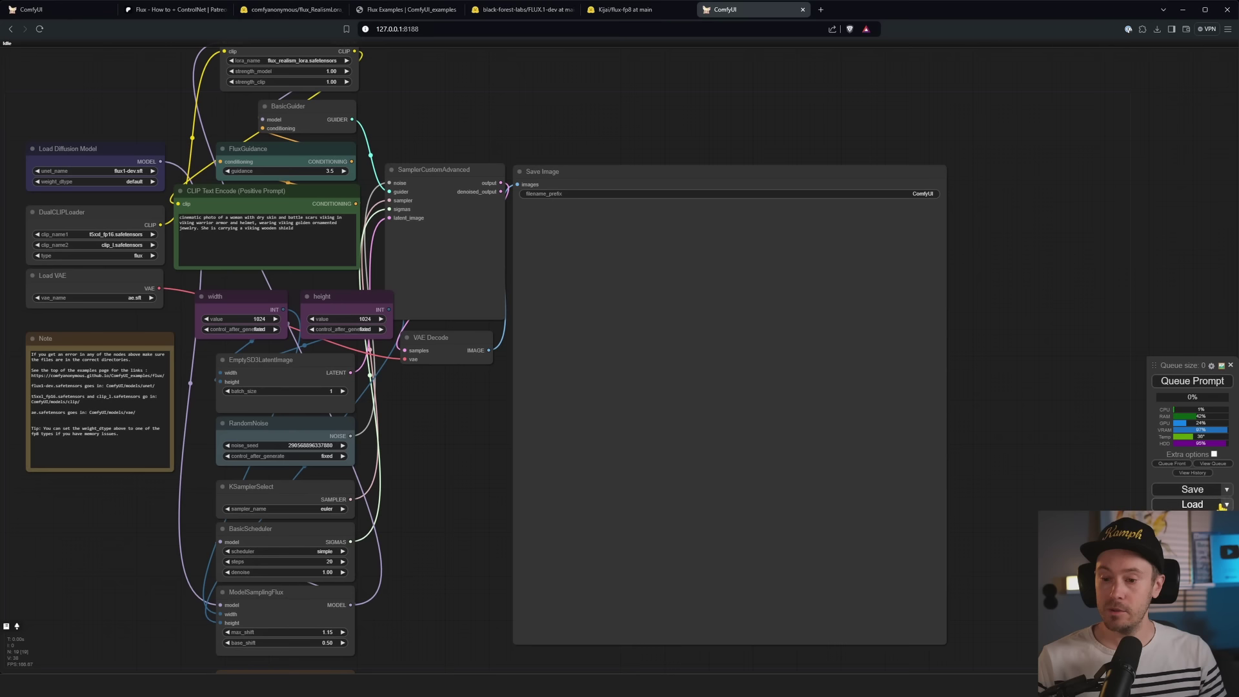
Reset to the default workflow, then load the Flux Dev example with its fox-girl prompt.
click(668, 90)
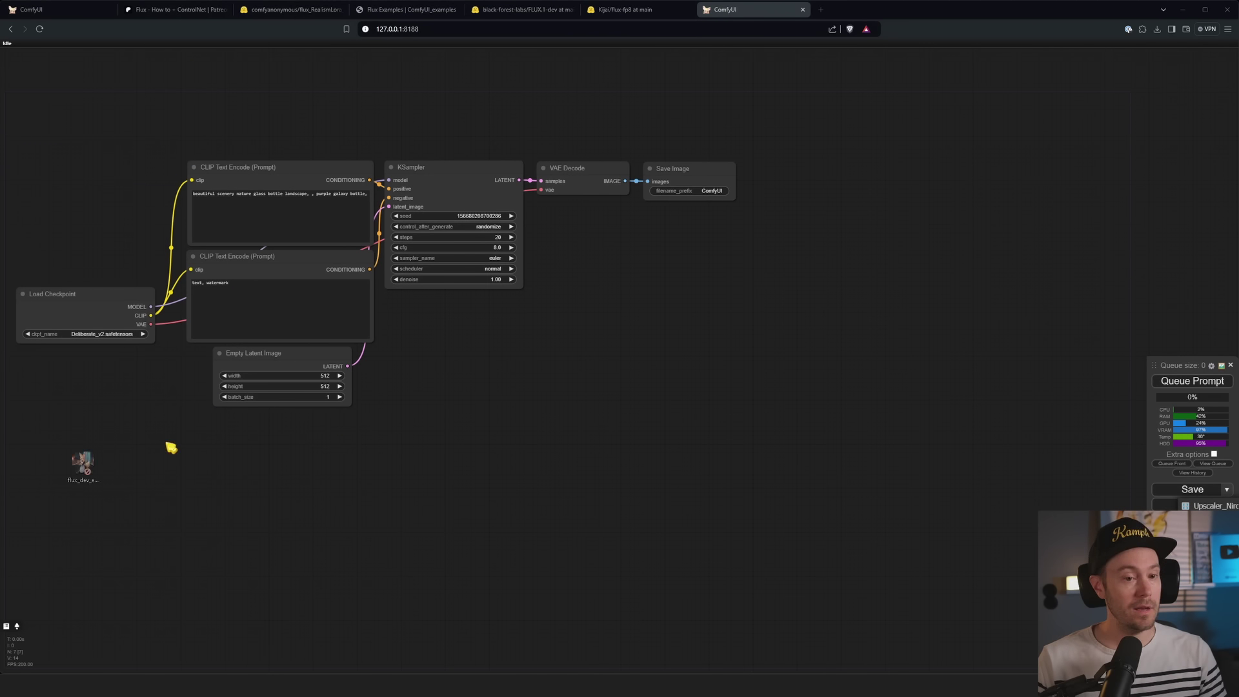
drag(172, 443, 456, 396)
drag(528, 445, 482, 354)
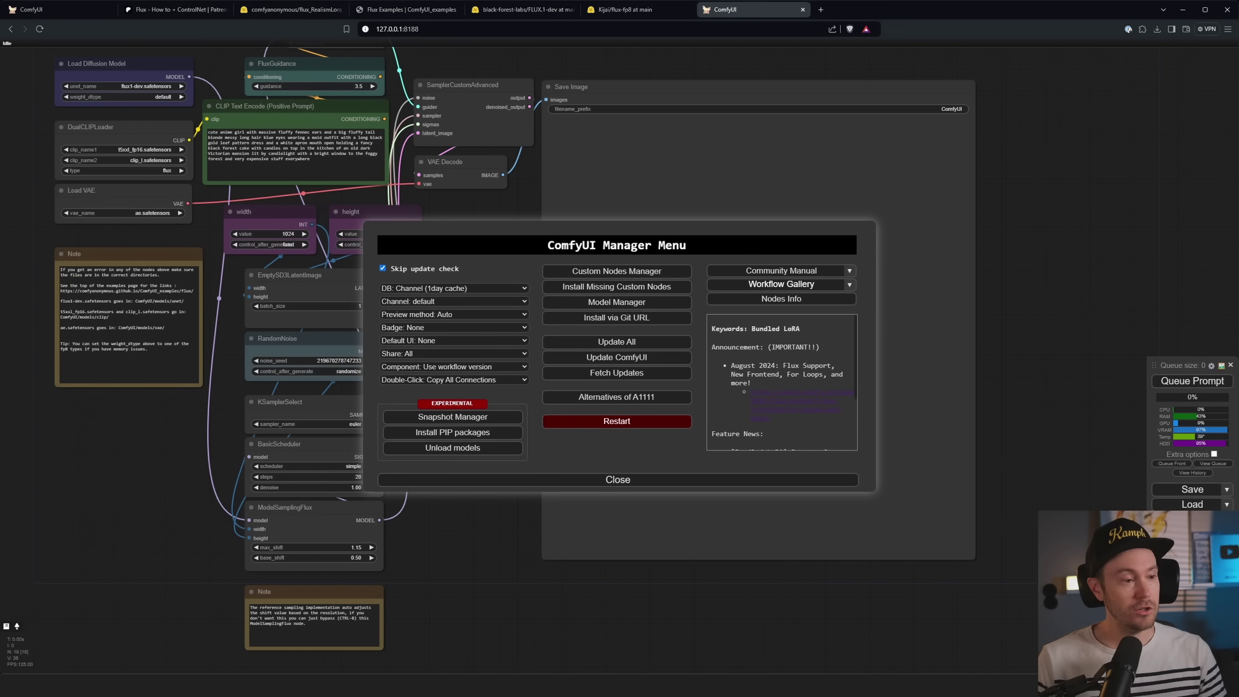
Close the Manager overview and raise the queue panel so all its options are visible.
click(709, 480)
drag(1175, 371, 1142, 186)
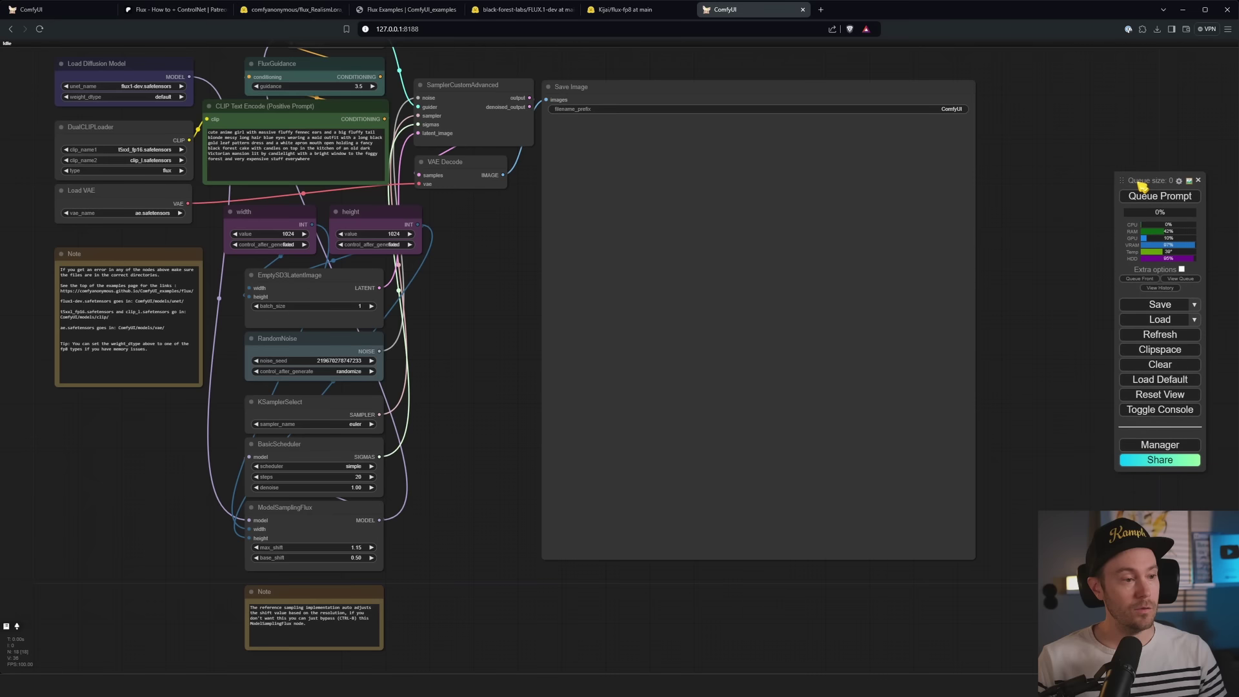
click(1141, 445)
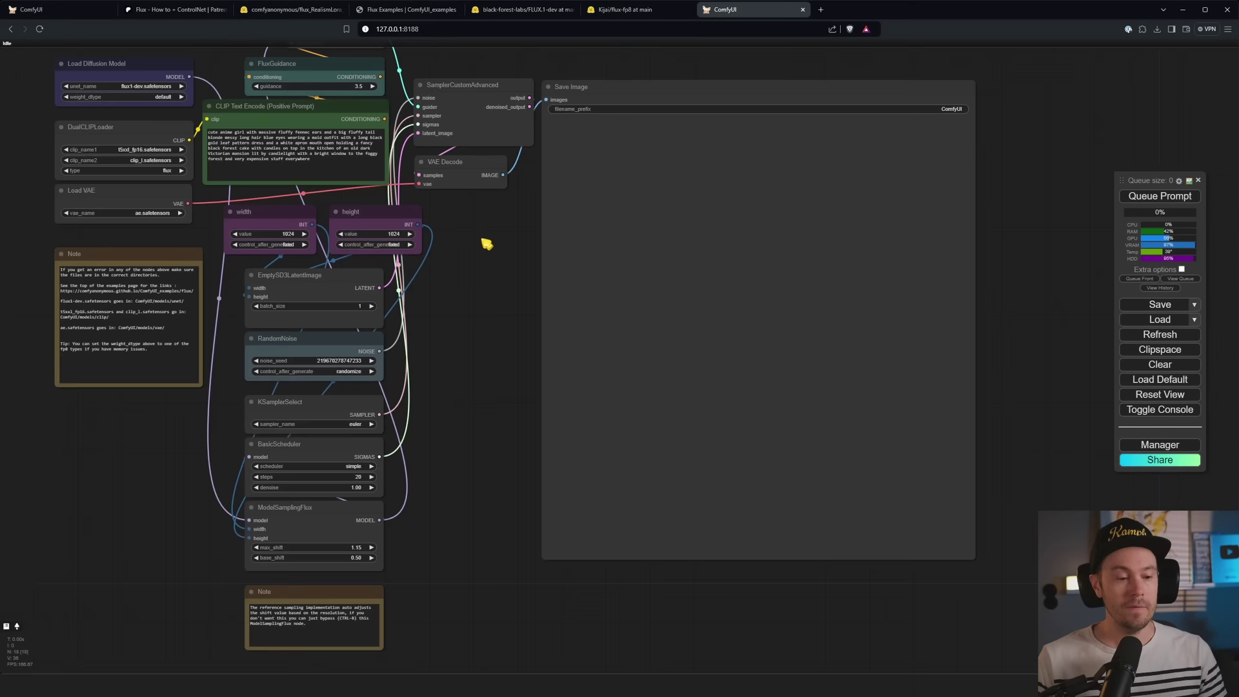
scroll(561, 320, up, 5)
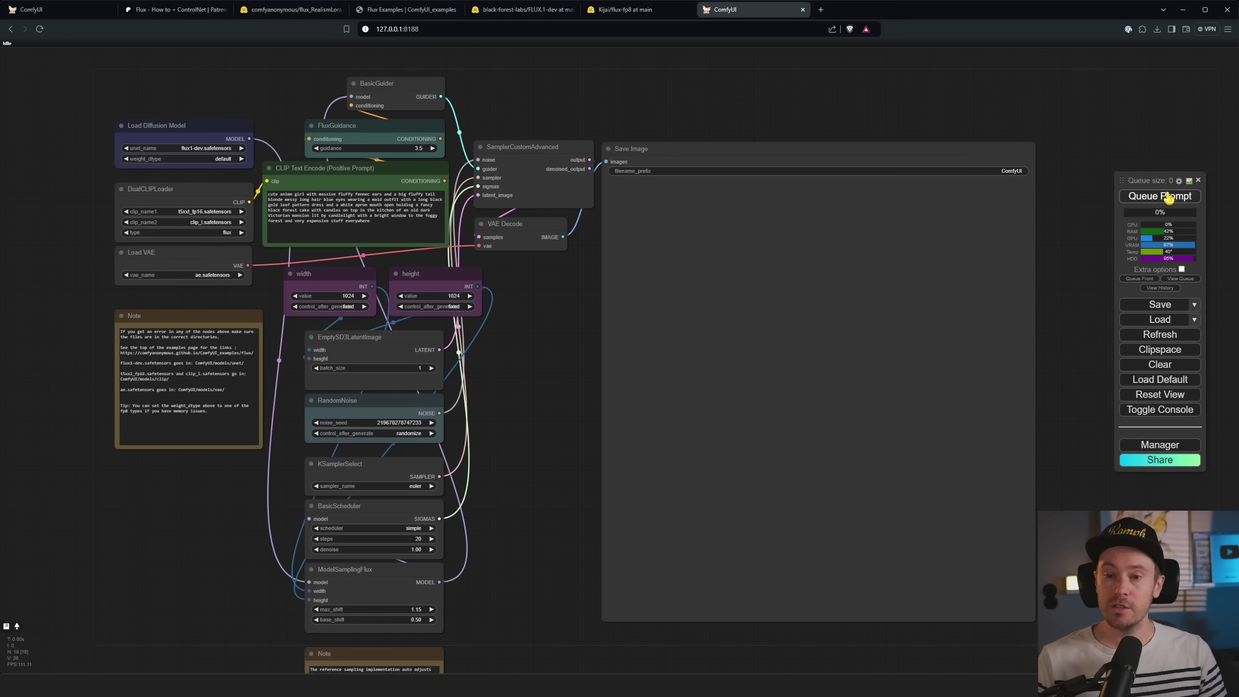
Queue the workflow and dismiss the resulting validation error.
click(1159, 196)
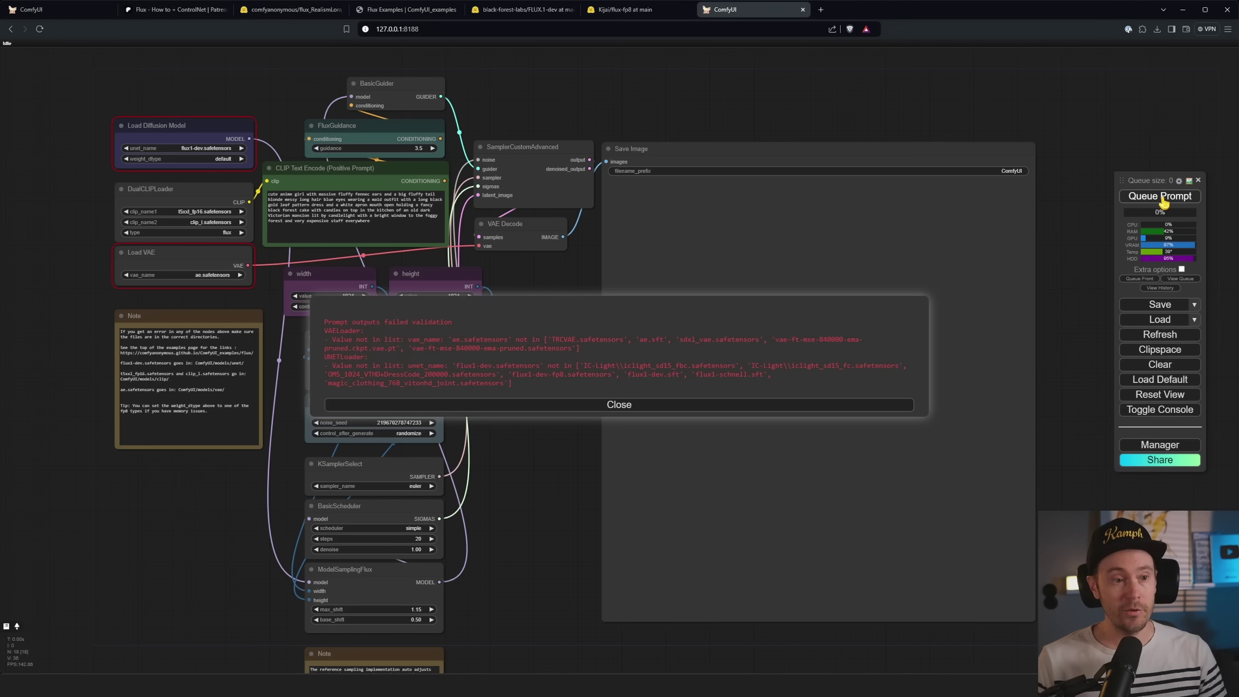
click(602, 406)
scroll(109, 172, up, 9)
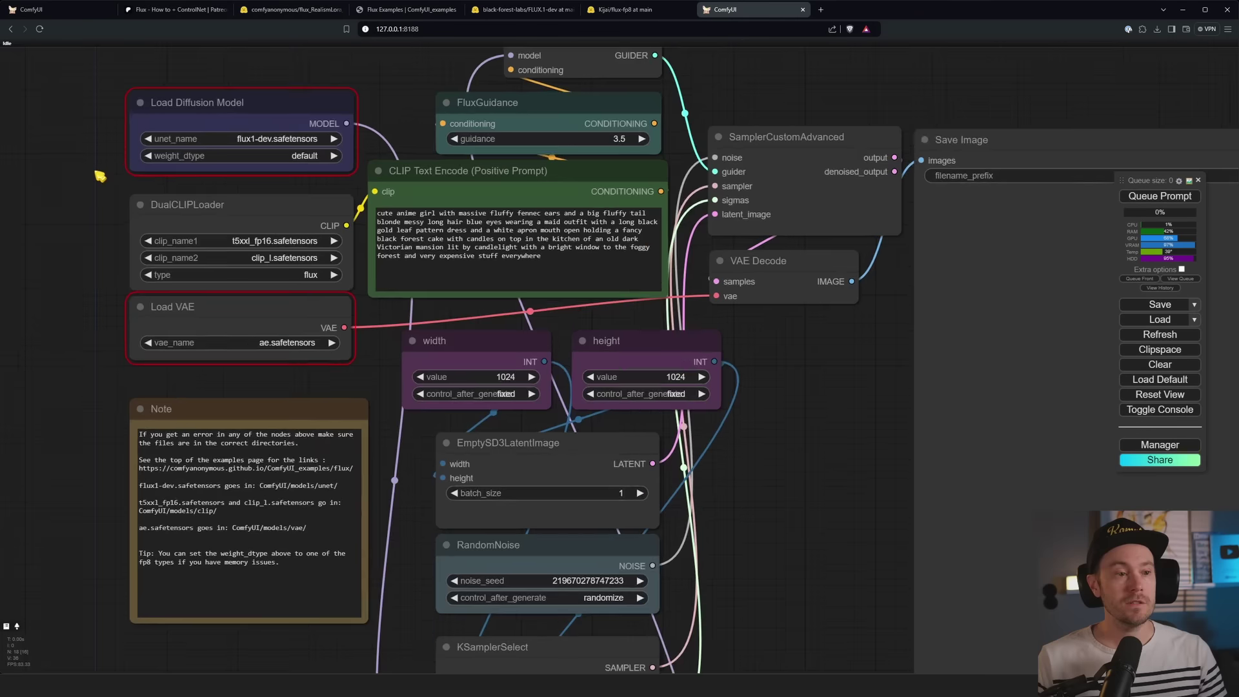
Set the diffusion model to flux1-dev.sft and the VAE to ae.sft.
click(362, 184)
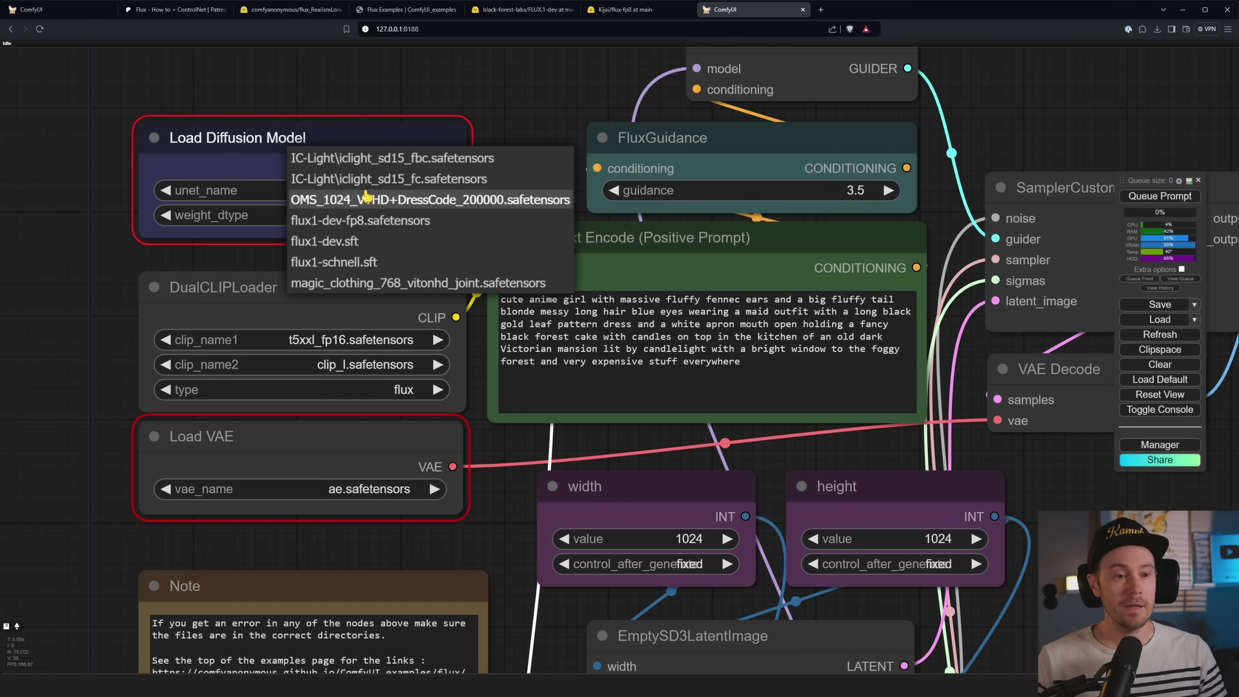
click(375, 243)
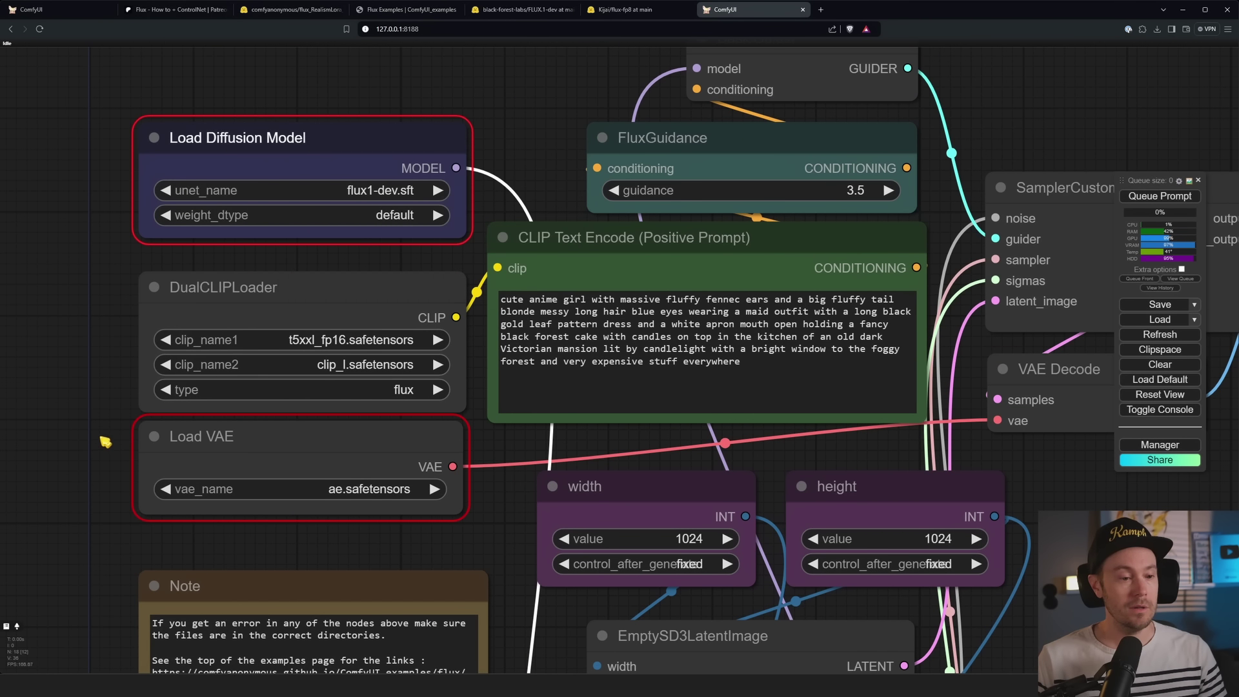
drag(104, 441, 115, 242)
click(379, 295)
click(354, 294)
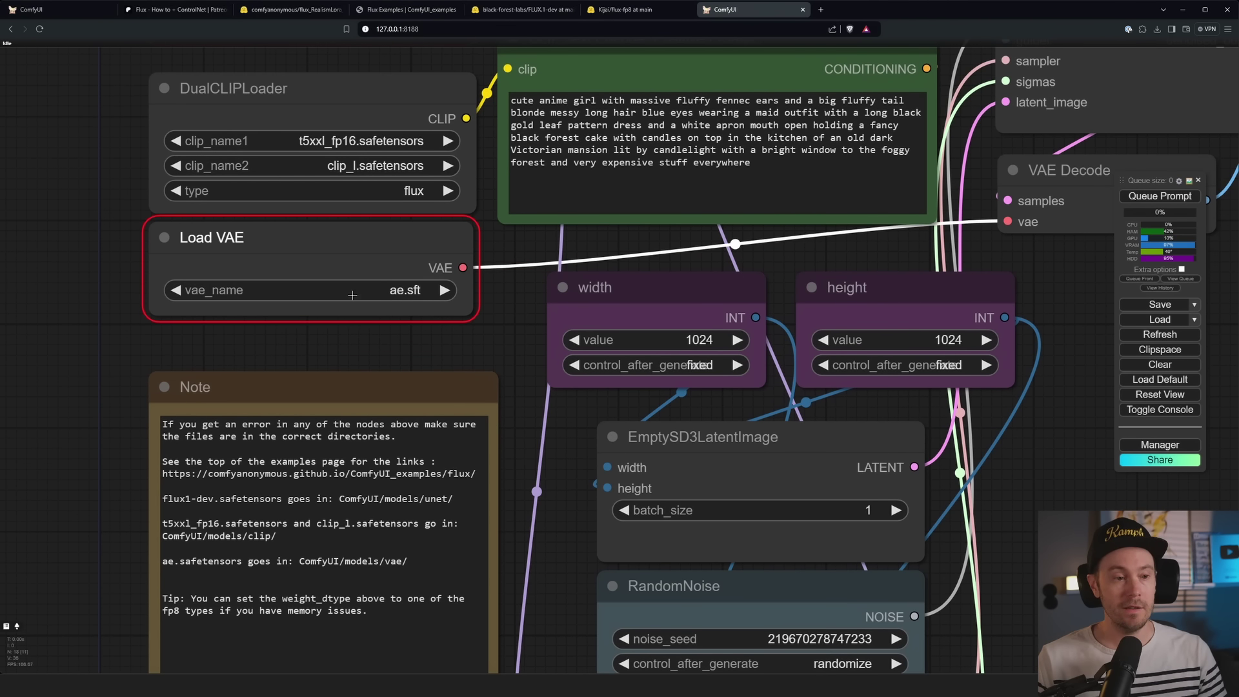
scroll(632, 255, down, 4)
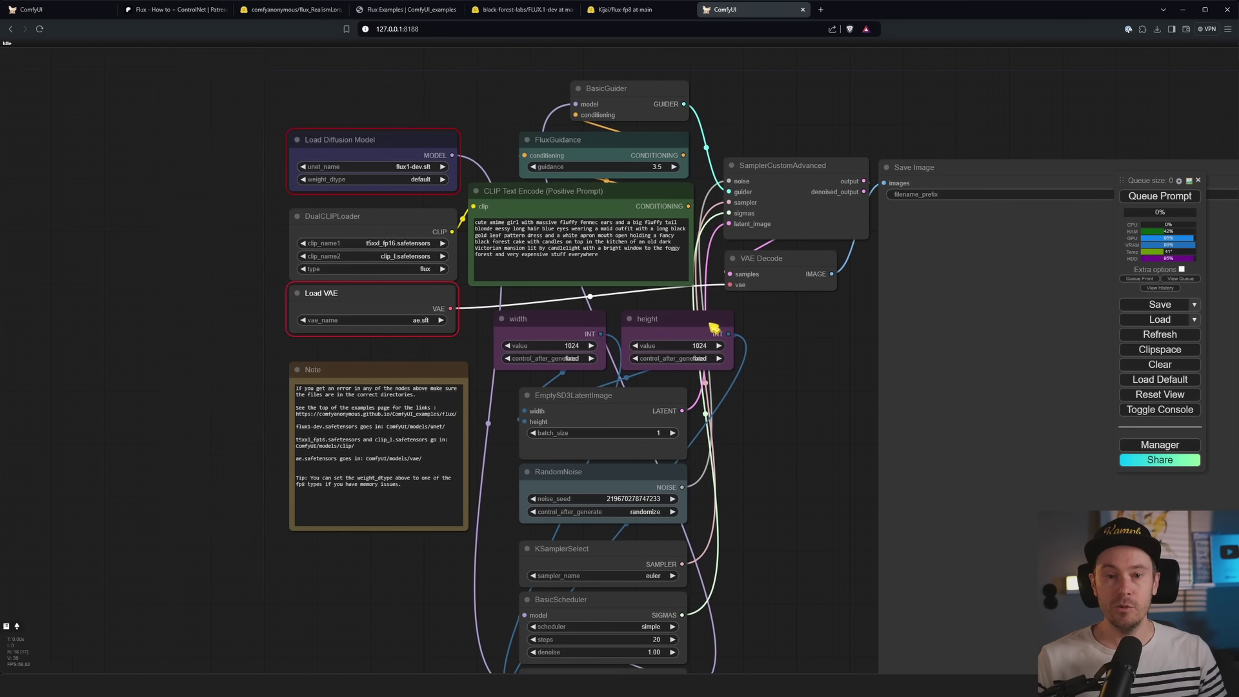
Queue the prompt and watch the fox-eared maid holding a cake appear in Save Image.
click(1160, 196)
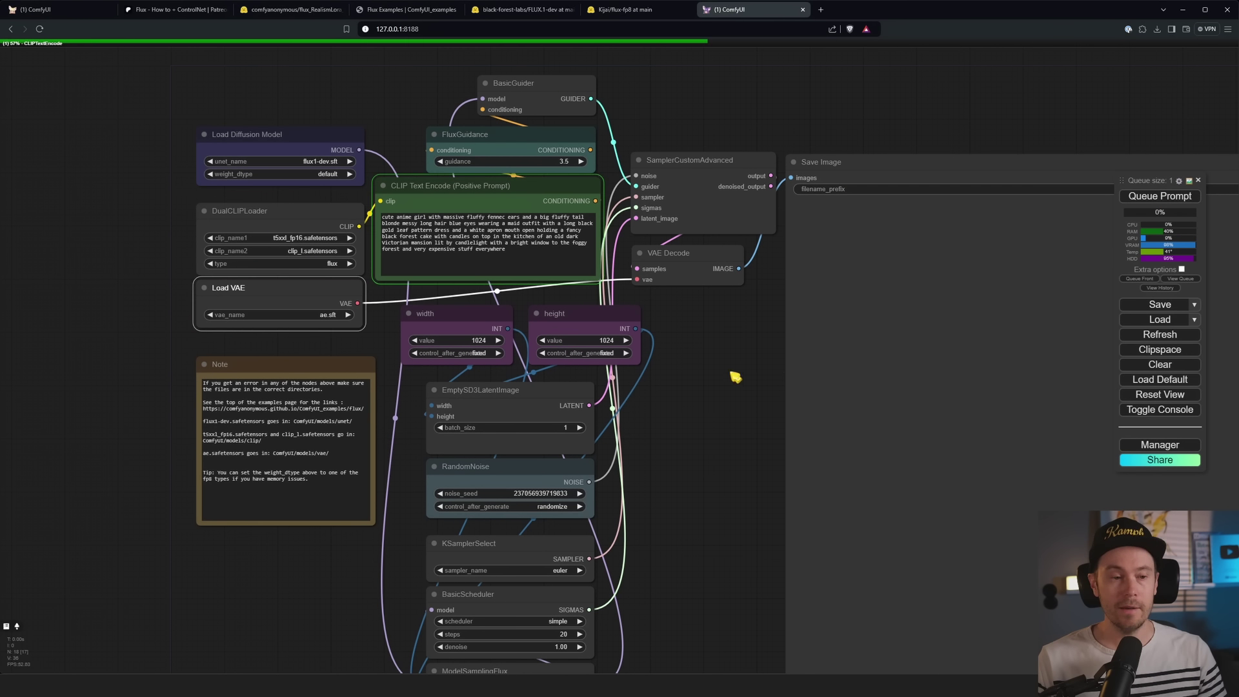
drag(732, 373, 555, 375)
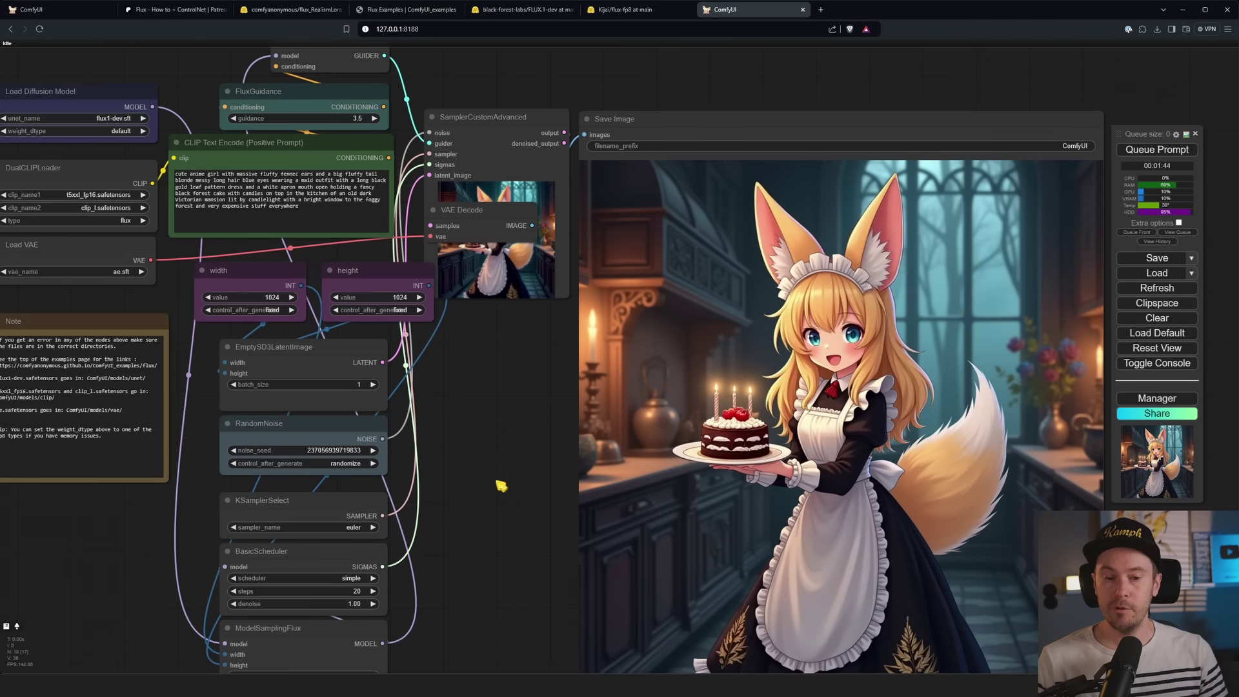
drag(497, 486, 434, 407)
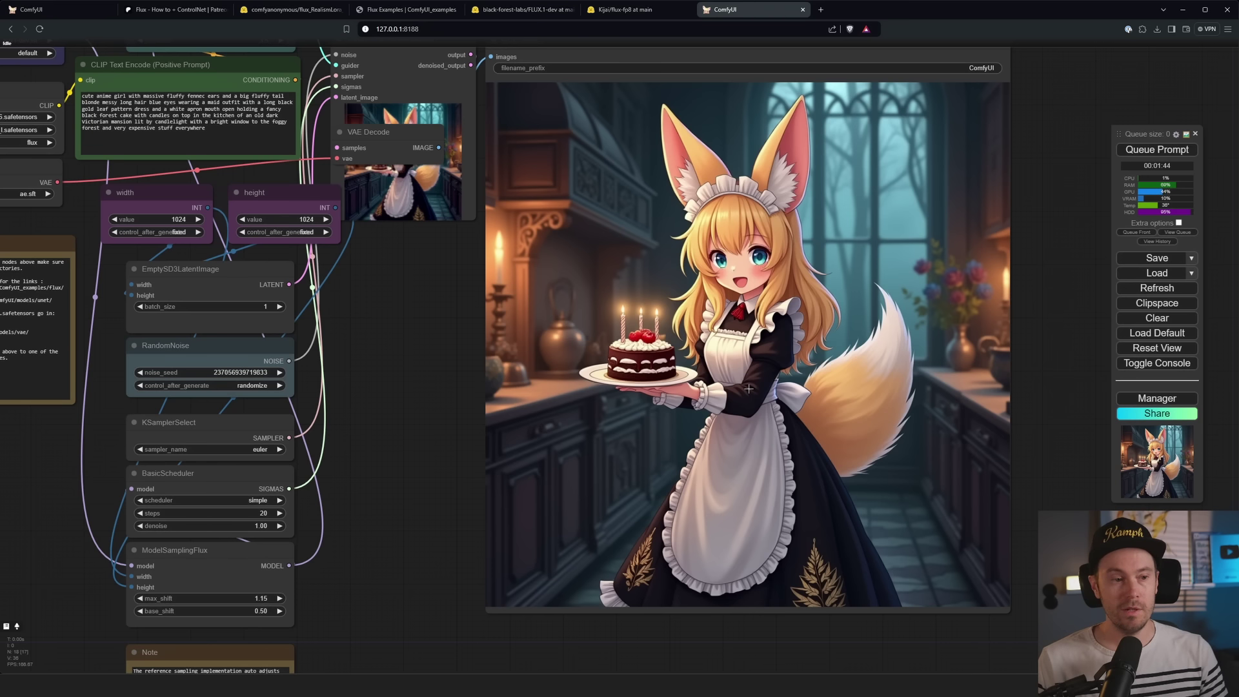
drag(429, 479, 554, 415)
scroll(554, 415, up, 4)
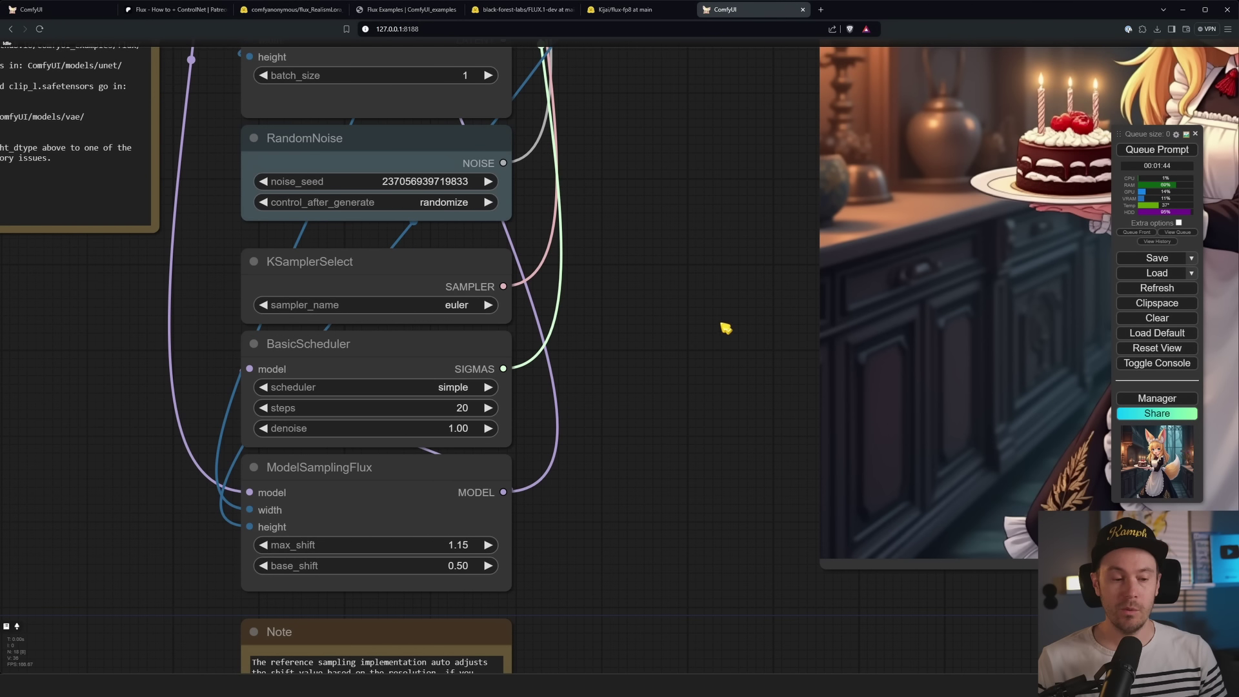
scroll(729, 297, down, 5)
drag(733, 269, 553, 348)
scroll(525, 368, up, 2)
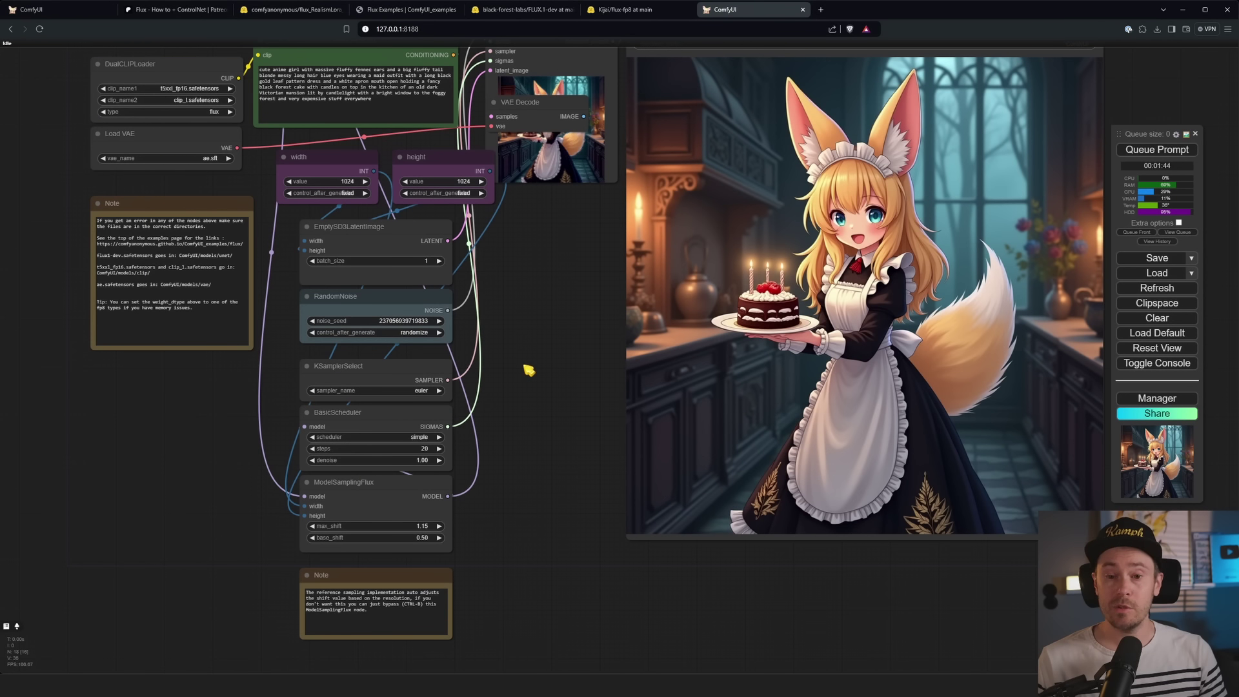
drag(567, 307, 466, 352)
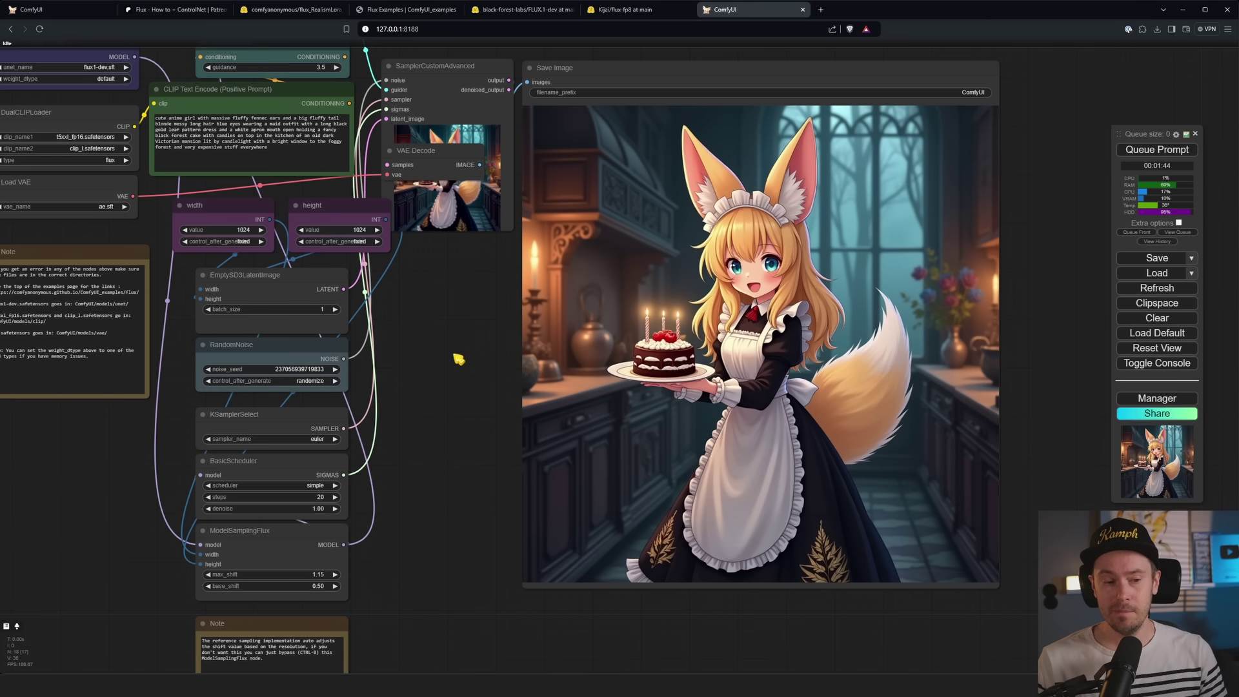
click(320, 441)
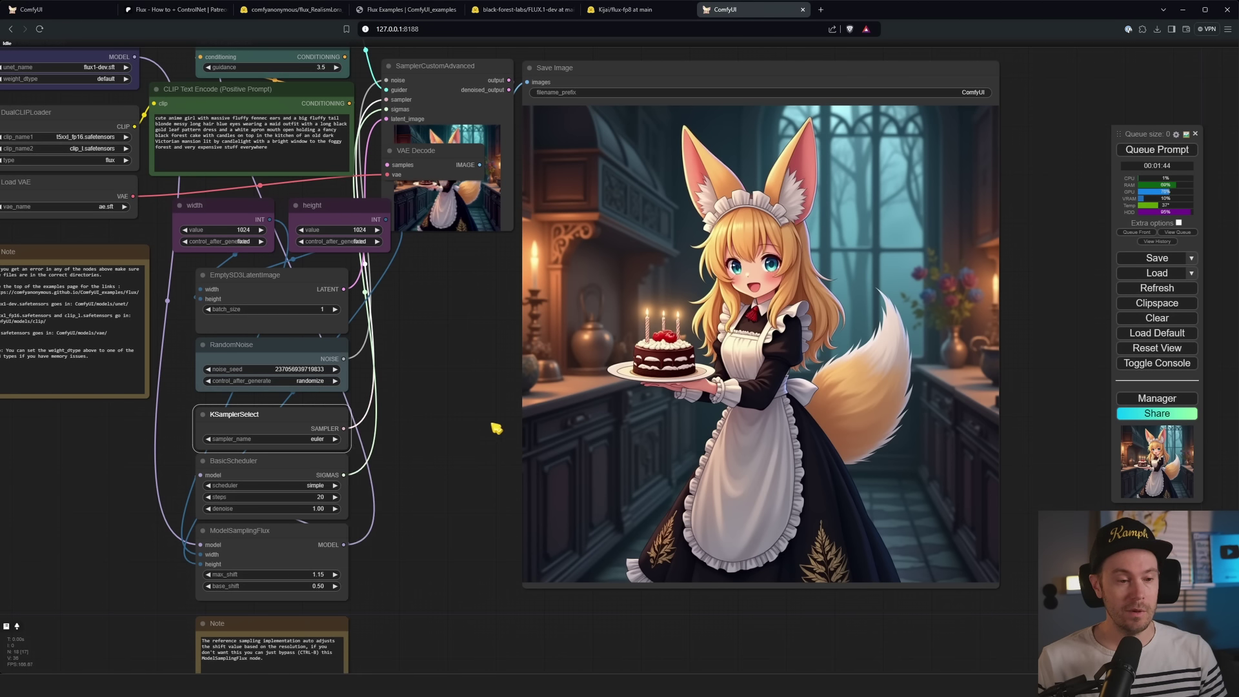
drag(439, 312, 688, 418)
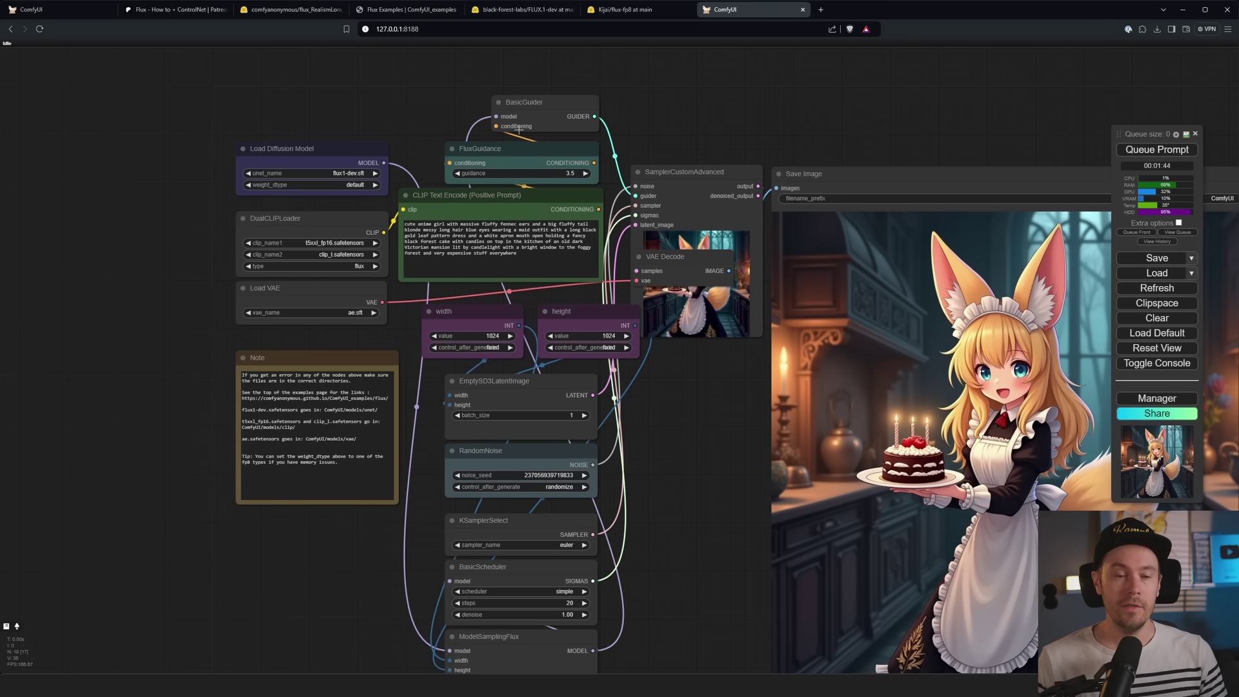
scroll(554, 143, up, 5)
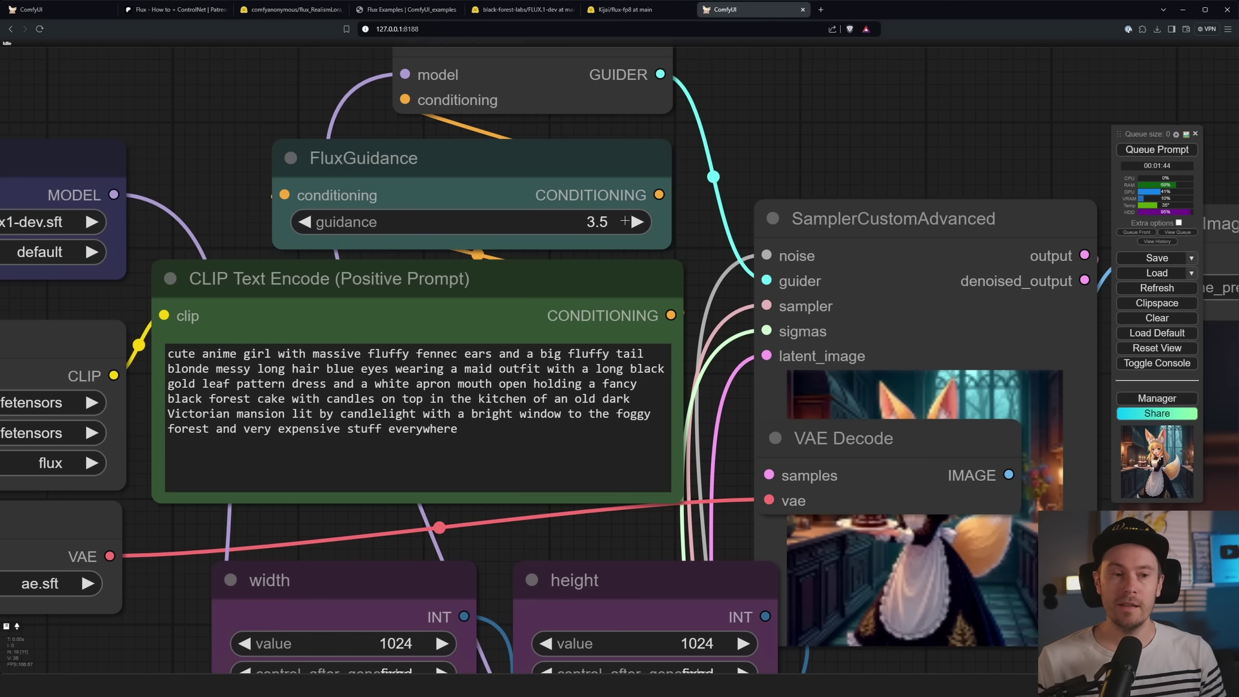
scroll(637, 222, down, 5)
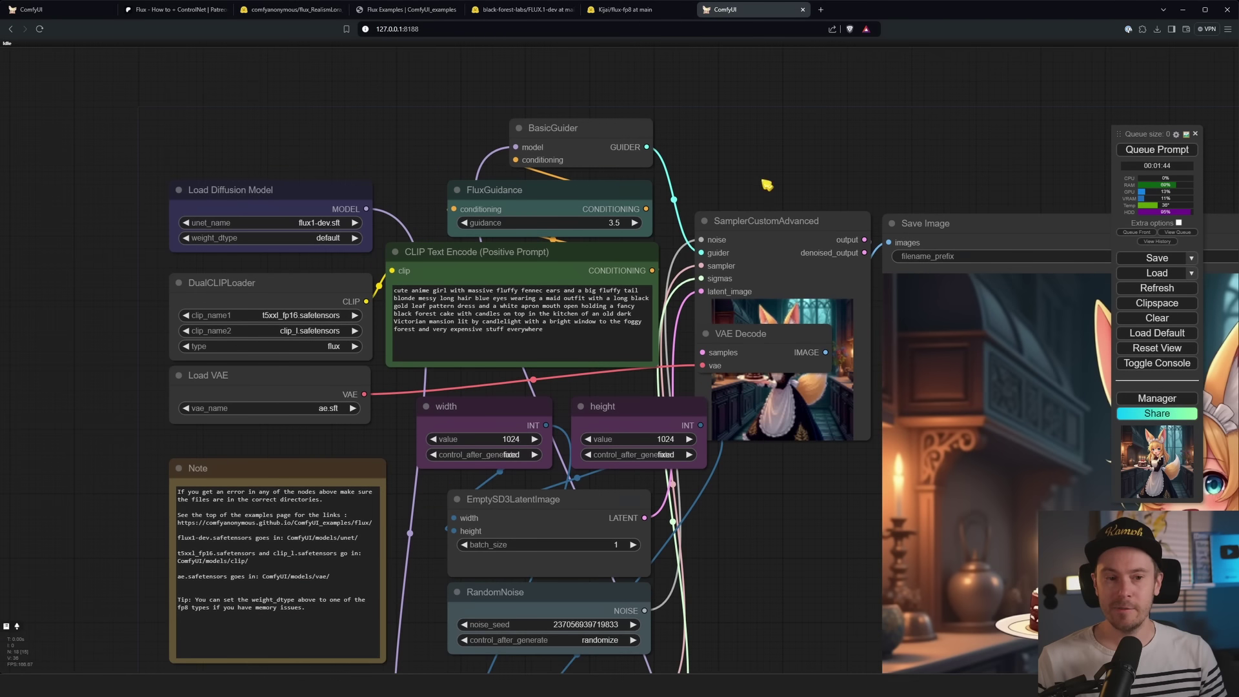
drag(763, 180, 605, 133)
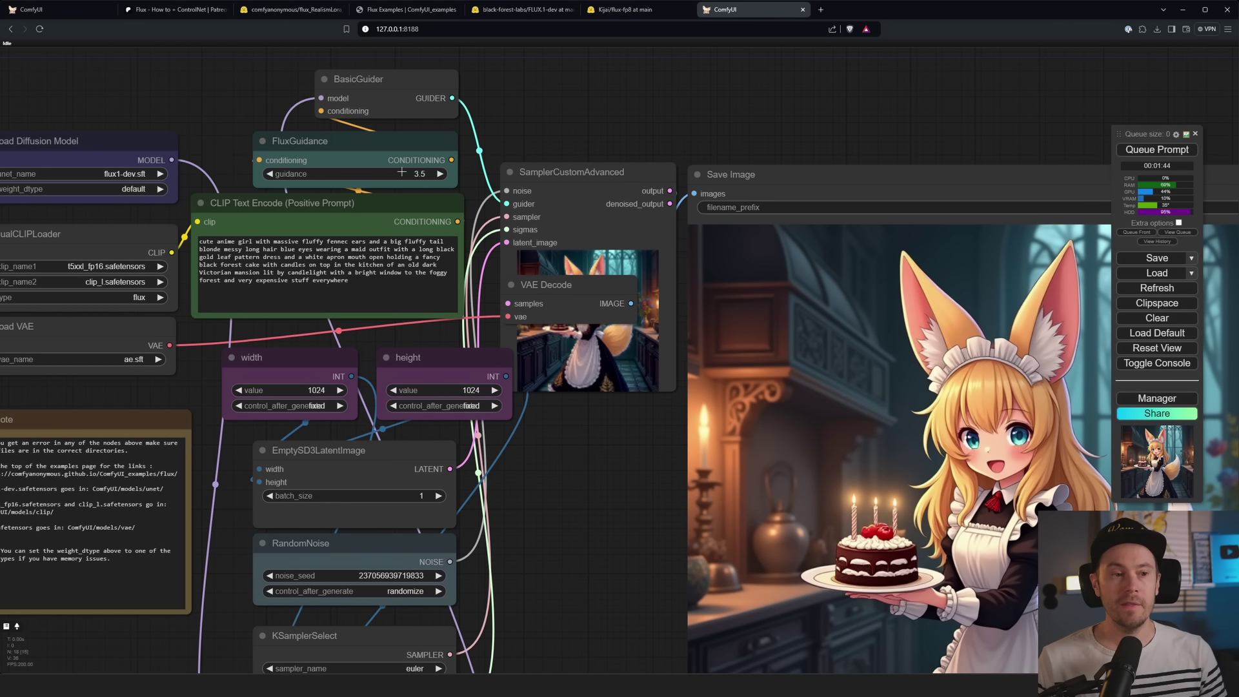
scroll(396, 187, down, 2)
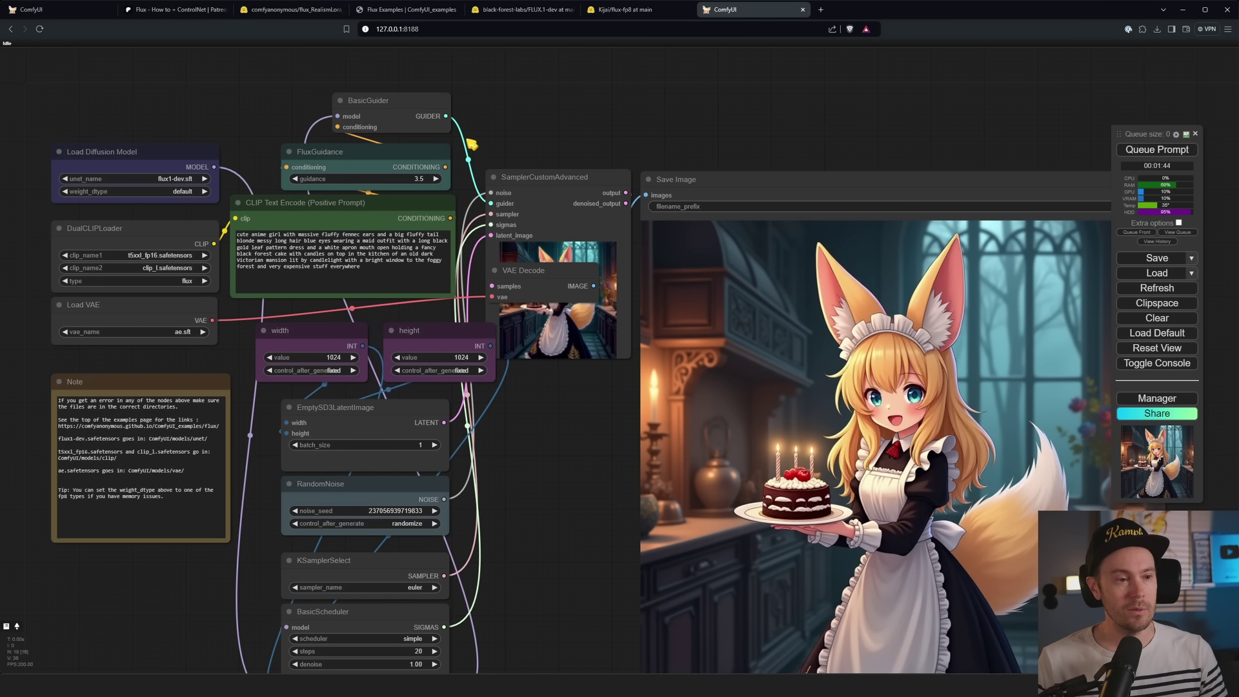
Close the realism LoRA Hugging Face page and scroll the Flux Examples page to Schnell.
click(313, 12)
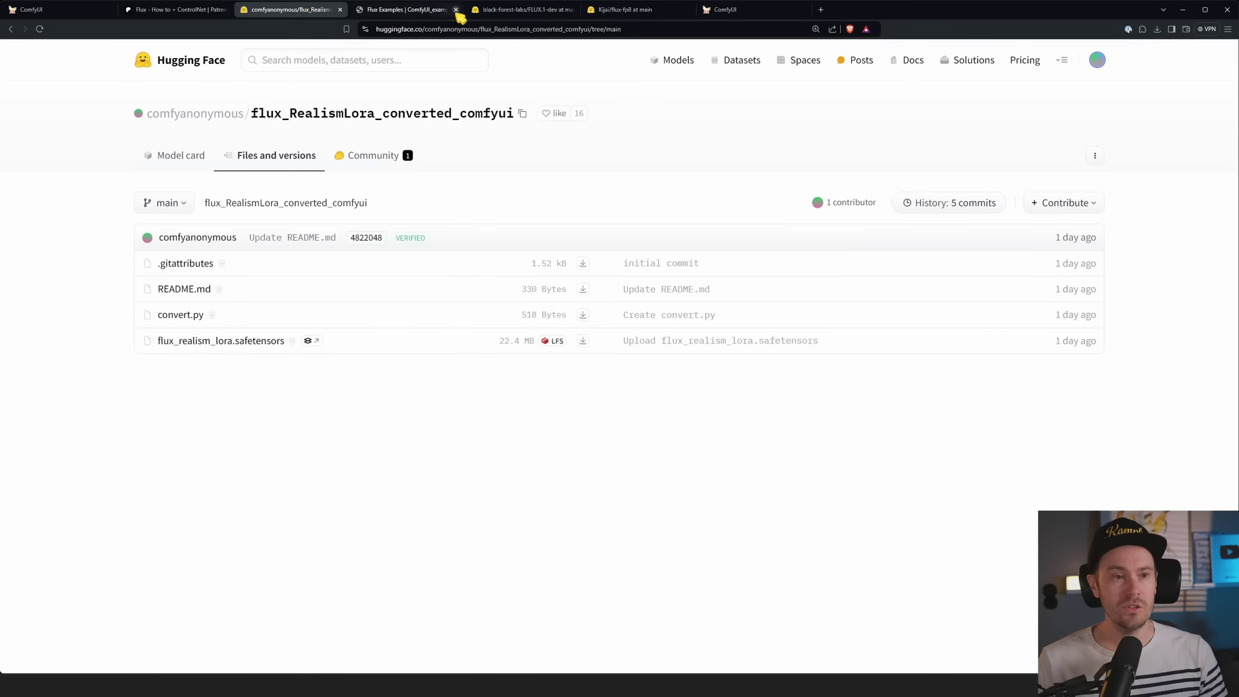
click(340, 9)
scroll(615, 356, down, 9)
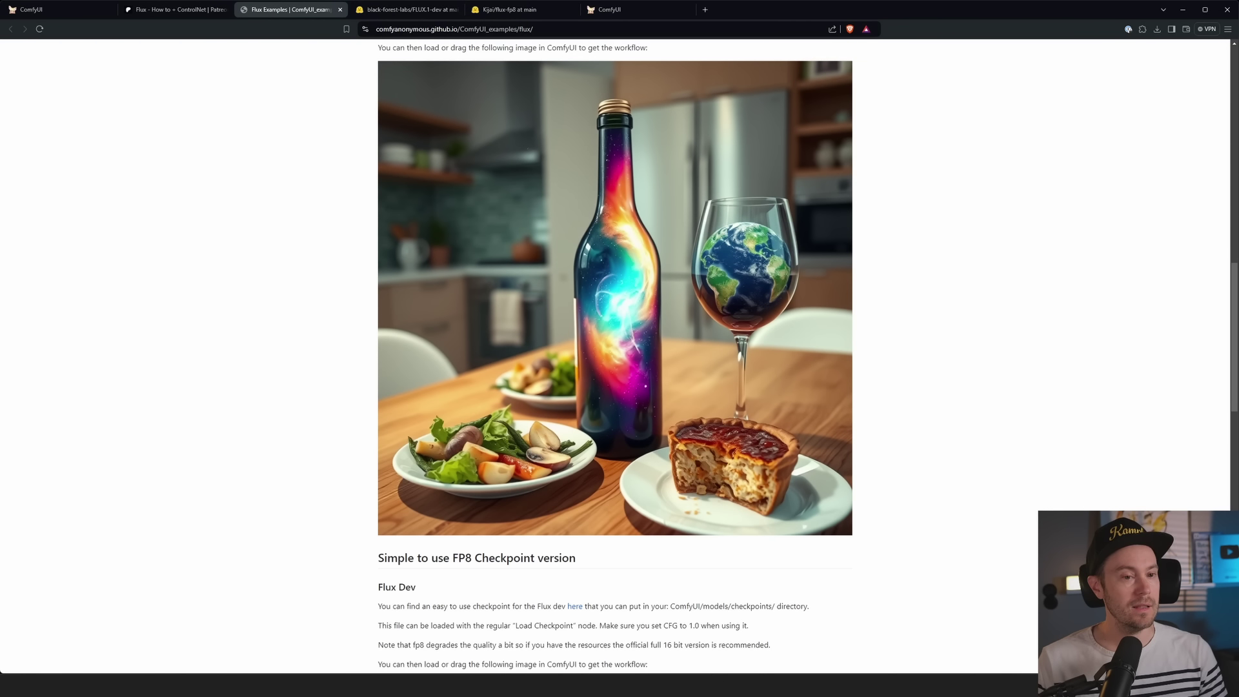
Load the Flux Schnell example (galaxy wine-bottle prompt, 4 steps) into ComfyUI and view the graph.
drag(615, 298, 577, 309)
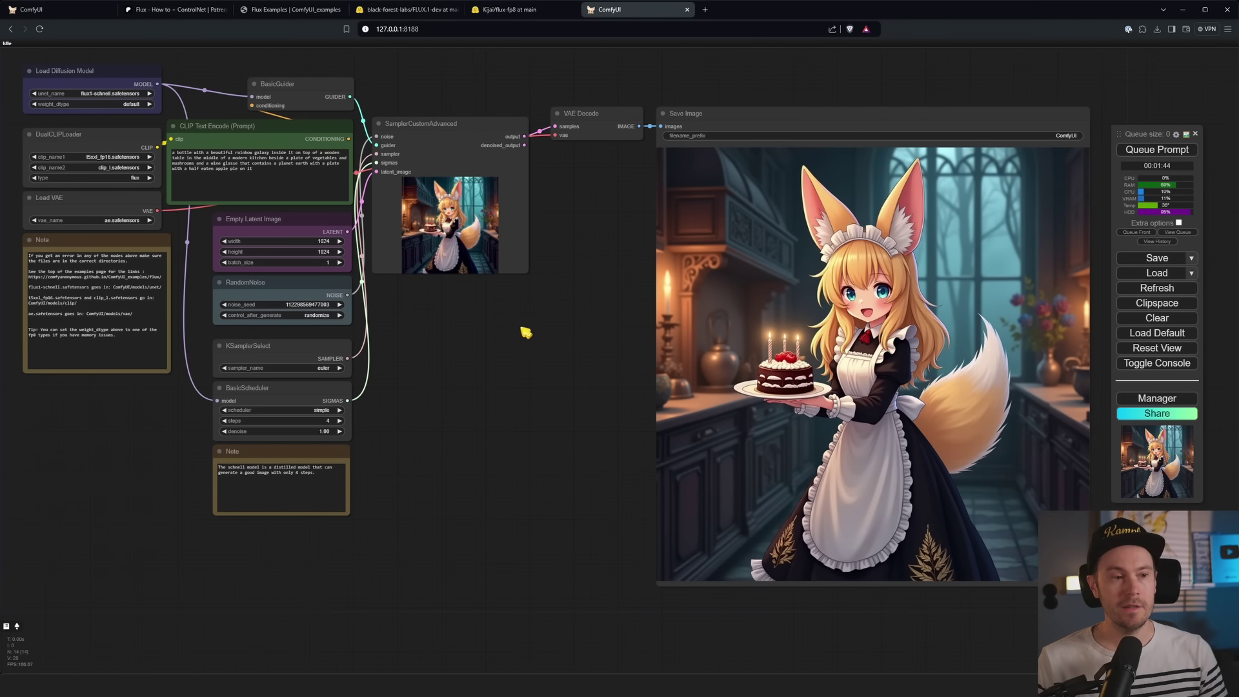
drag(464, 329, 579, 378)
scroll(501, 475, up, 3)
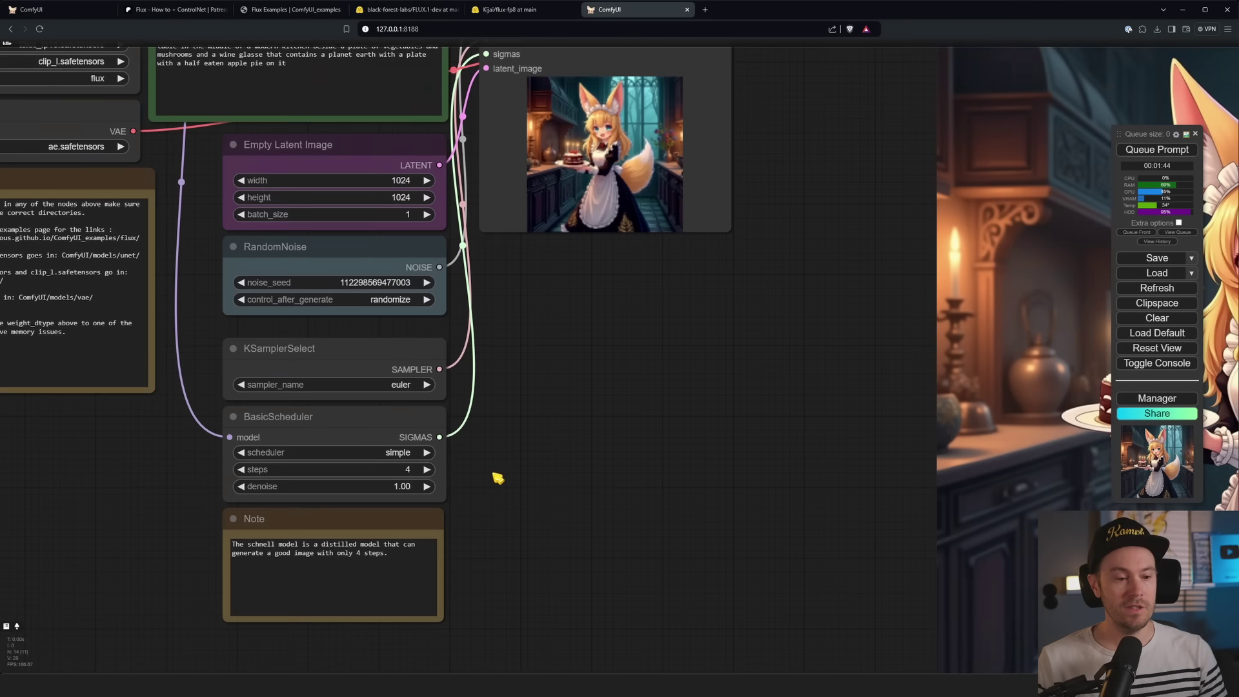
scroll(497, 478, up, 3)
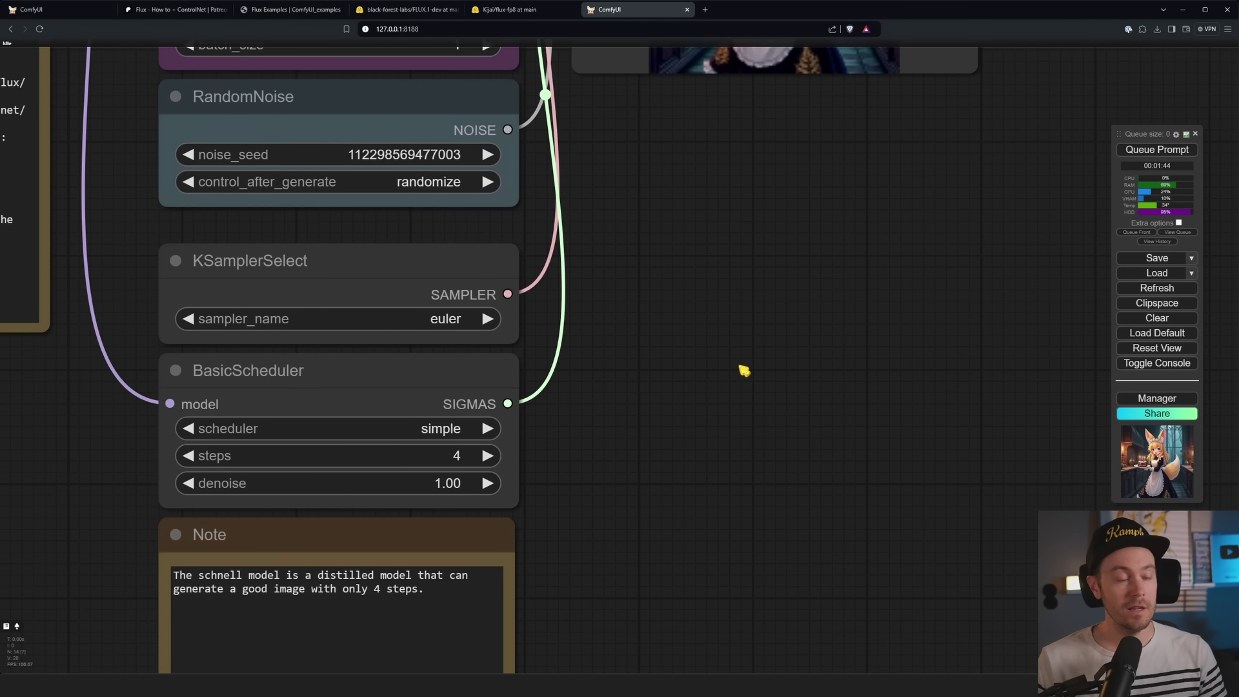
scroll(744, 370, down, 10)
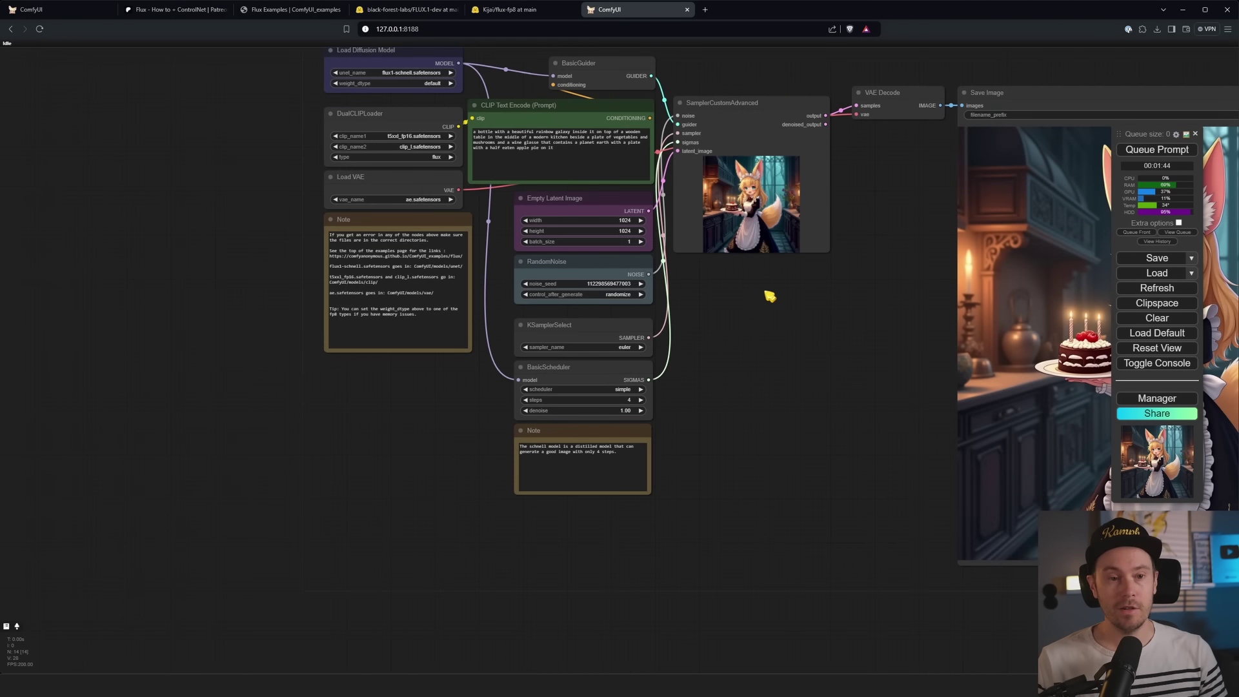
drag(769, 292, 684, 375)
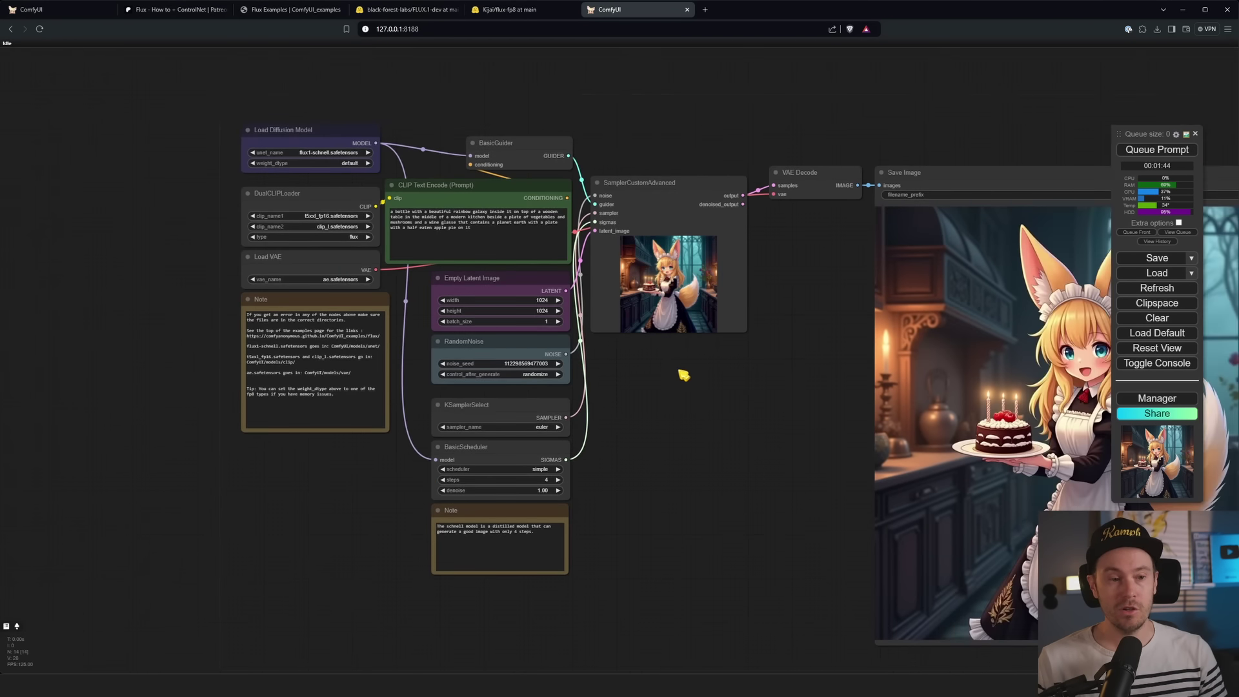
In the other ComfyUI session, load the fuller Flux dev example with ModelSamplingFlux, 1024 size, 20 steps.
click(71, 11)
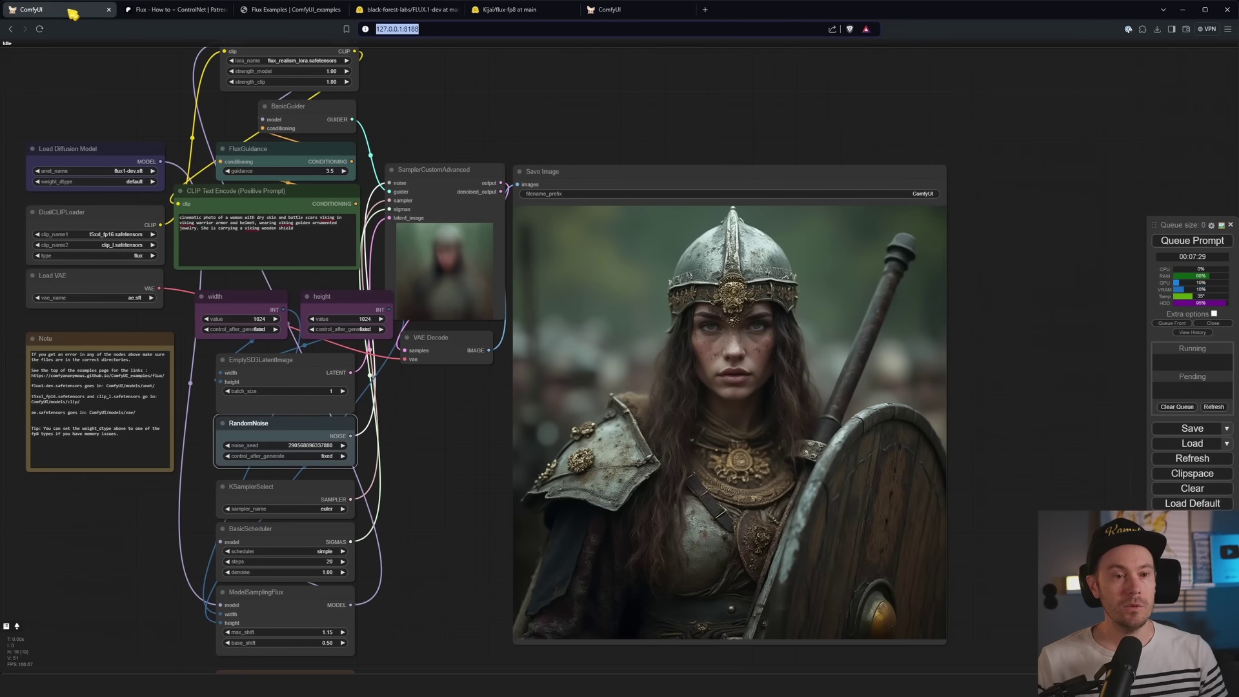
drag(443, 122, 533, 166)
drag(419, 107, 380, 98)
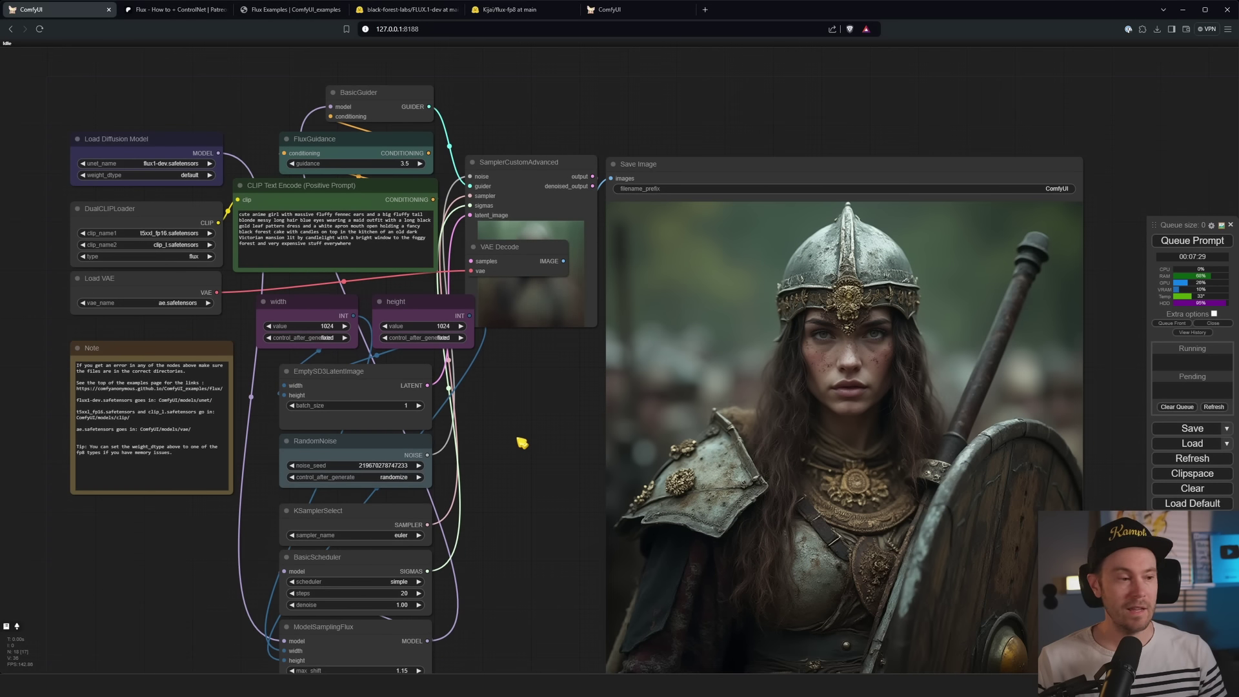
scroll(520, 442, down, 1)
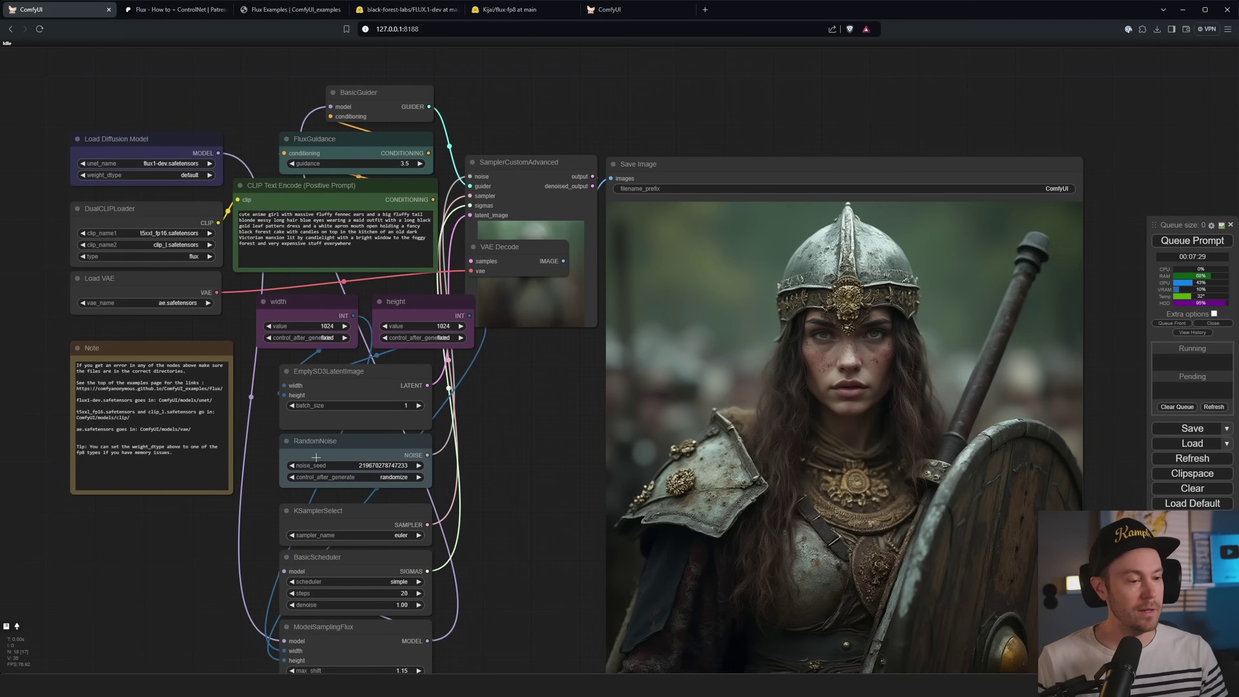
scroll(494, 444, up, 1)
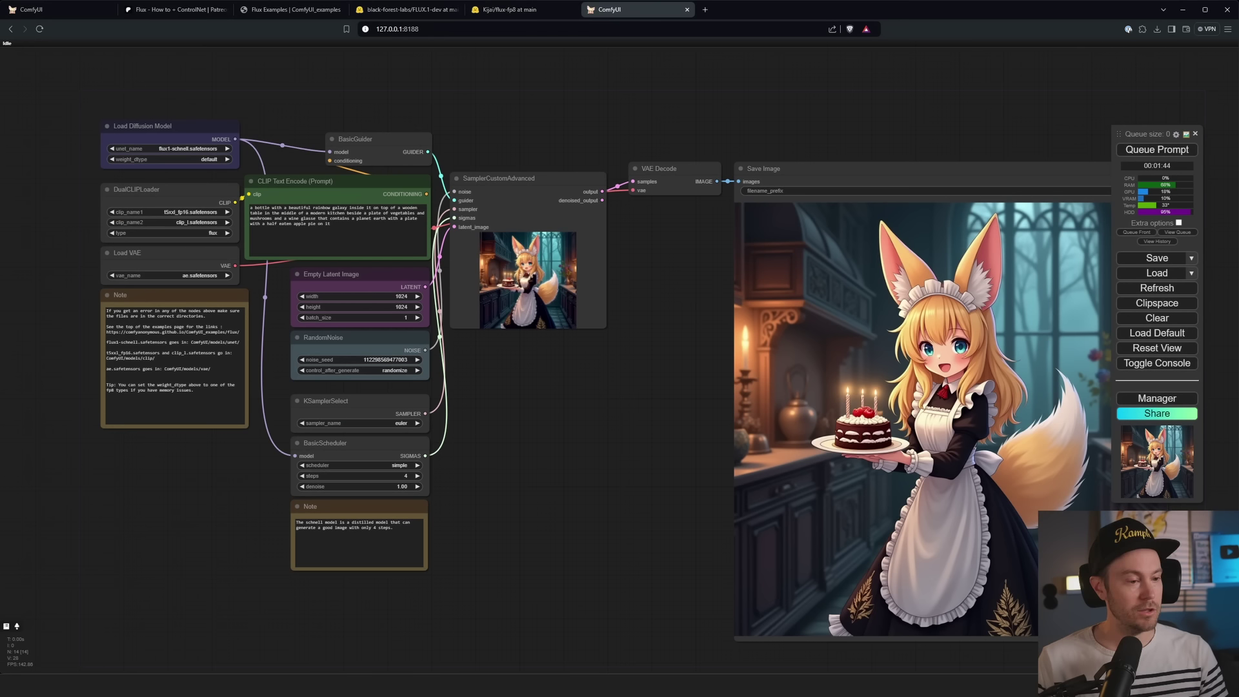
drag(297, 498, 577, 517)
Add a Load LoRA node via the 'lora' search and place it at the upper left.
double_click(310, 181)
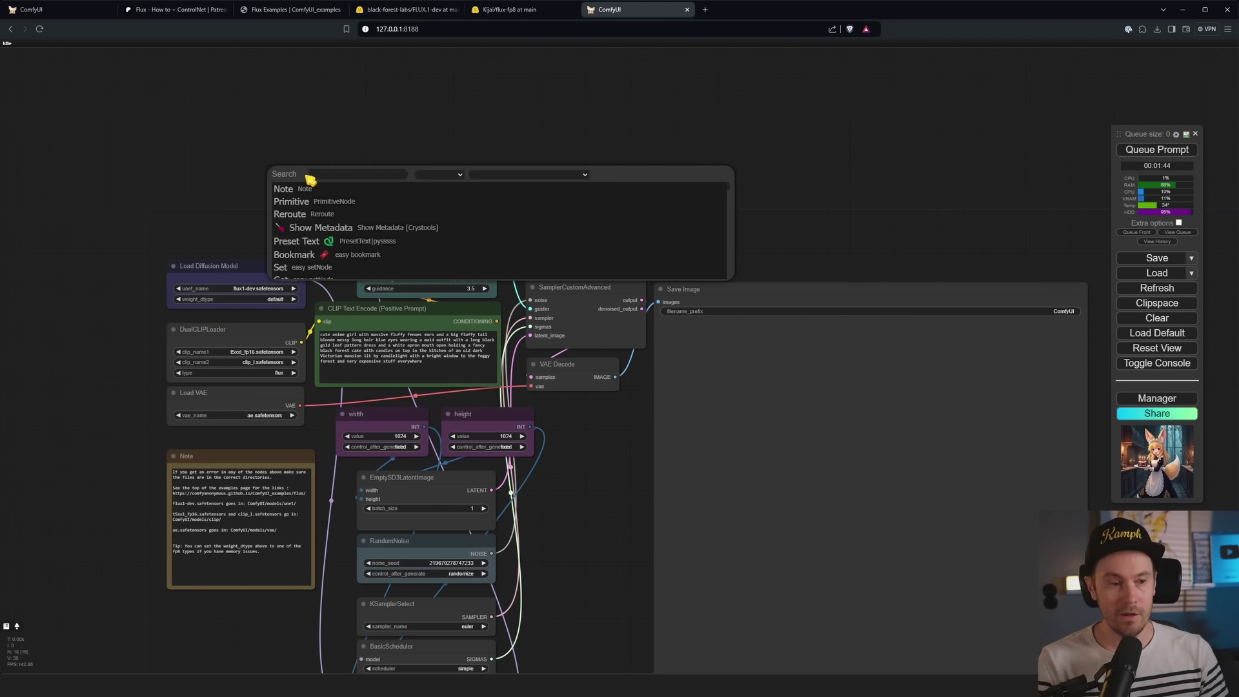
text(lora)
key(Return)
scroll(452, 290, up, 5)
drag(401, 124, 103, 149)
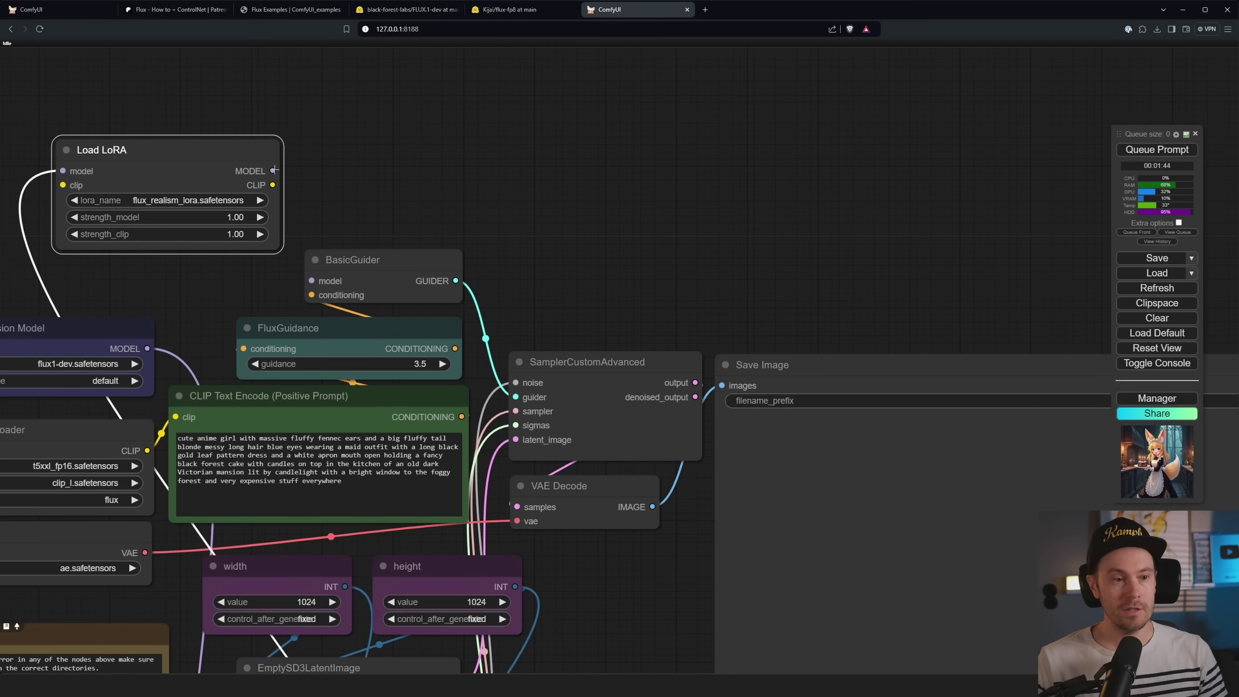
Route the LoRA's MODEL into BasicGuider and the DualCLIPLoader's CLIP through it into the prompt encoder.
drag(274, 170, 441, 194)
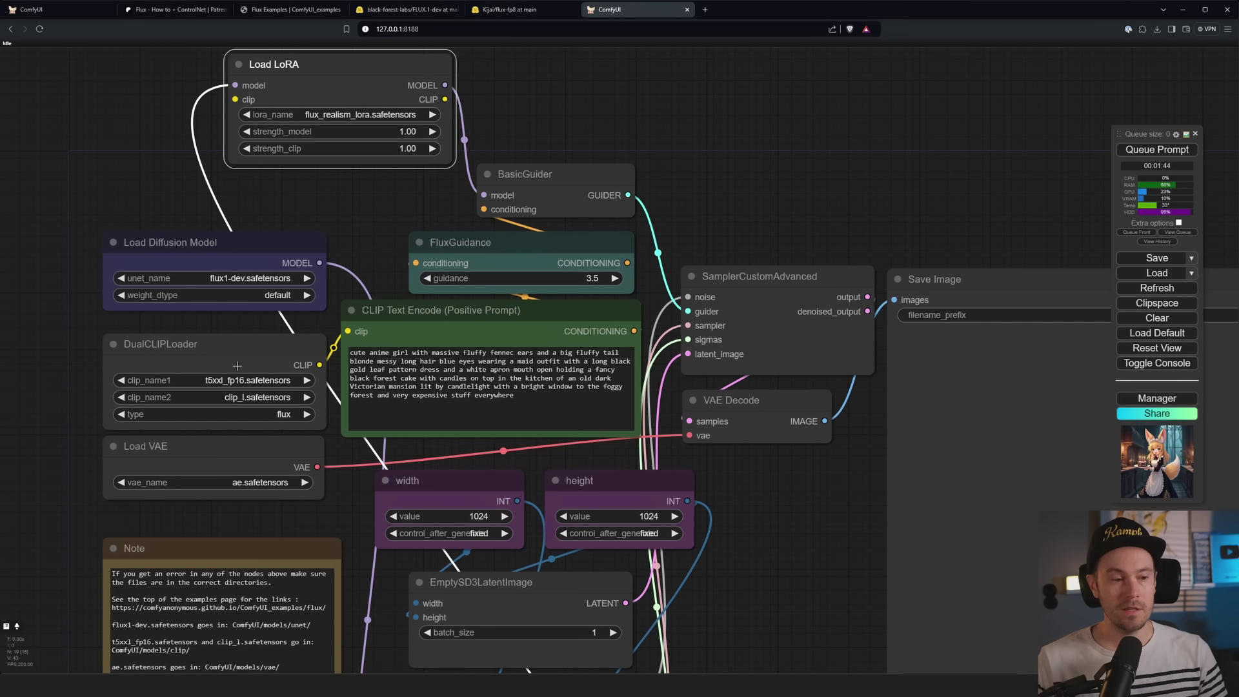
click(266, 357)
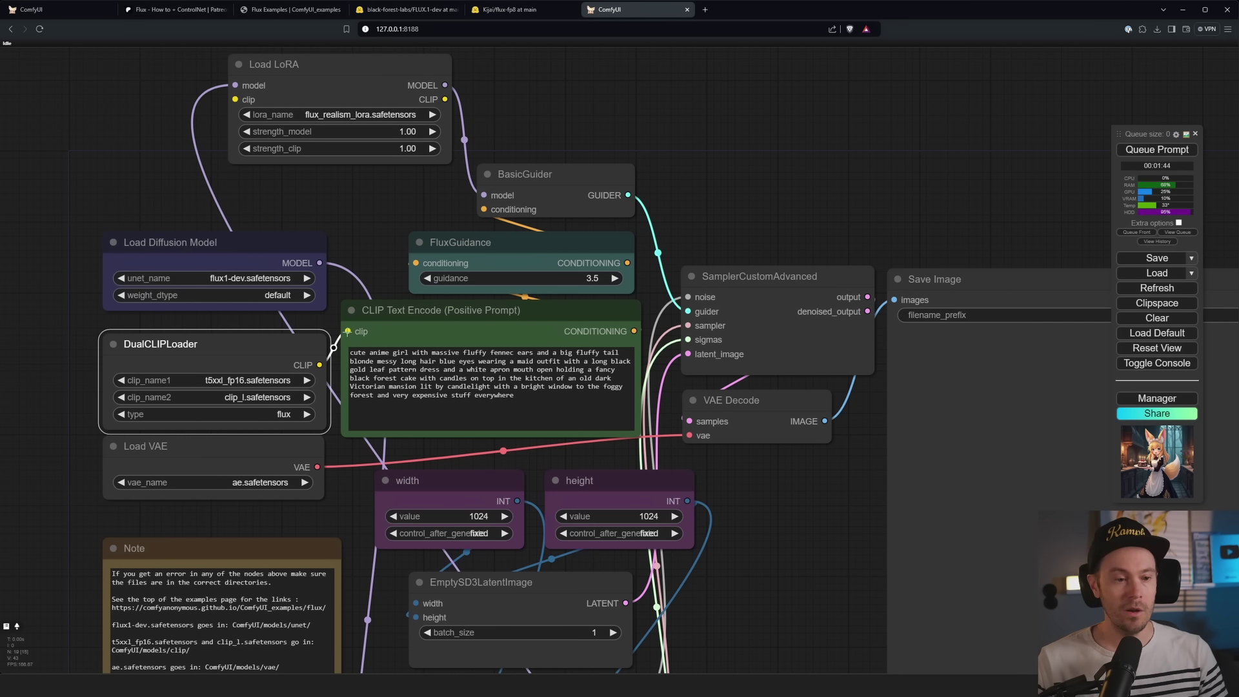
drag(348, 331, 235, 99)
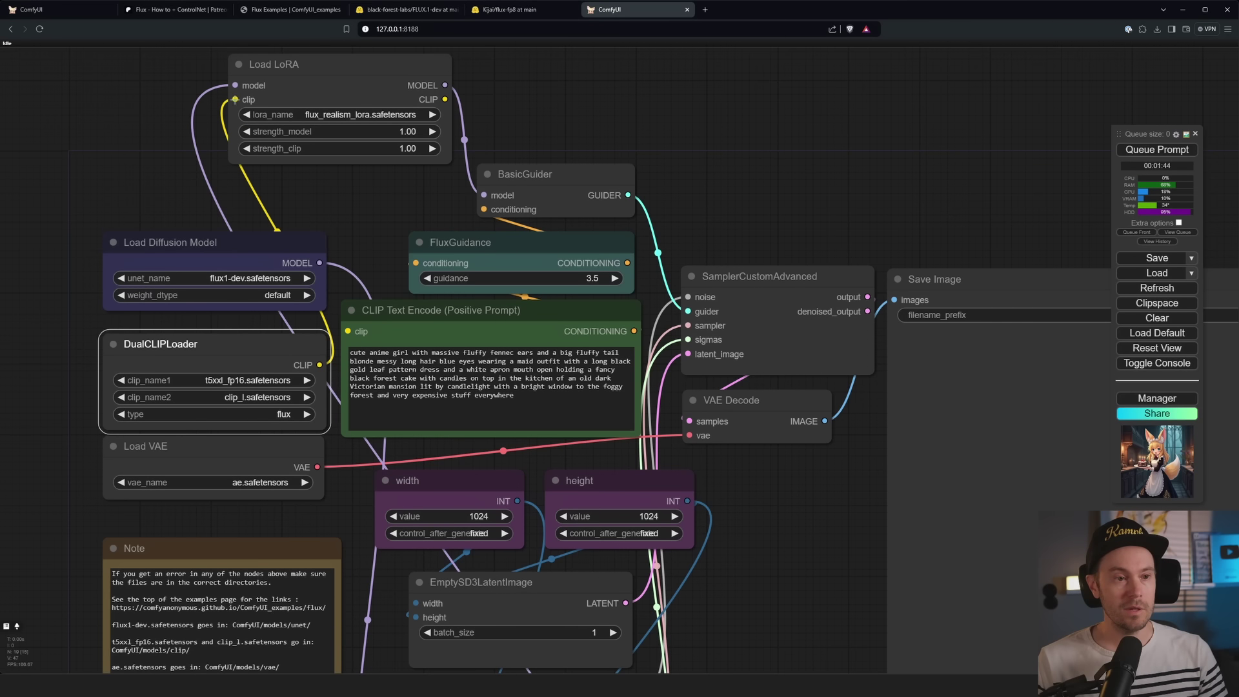
drag(445, 100, 349, 333)
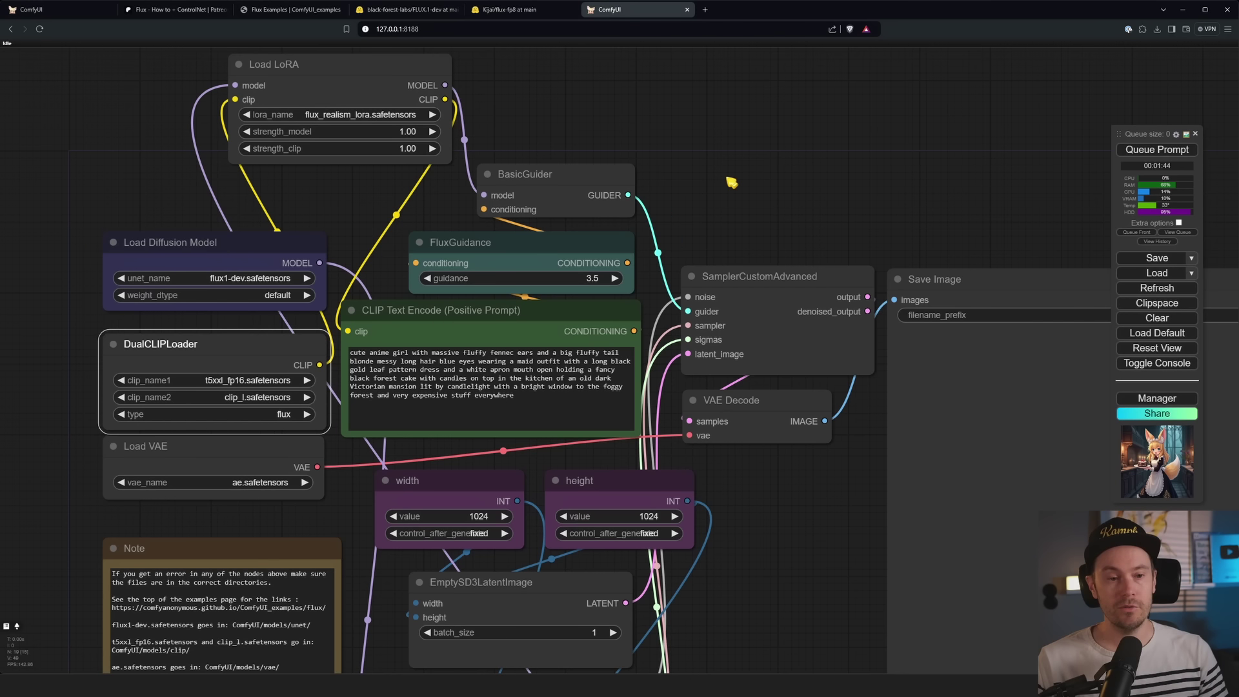
Change the positive prompt to 'cat in a hat eating a green donut' and view the generated cat.
click(552, 406)
key(ctrl+a)
text(cat )
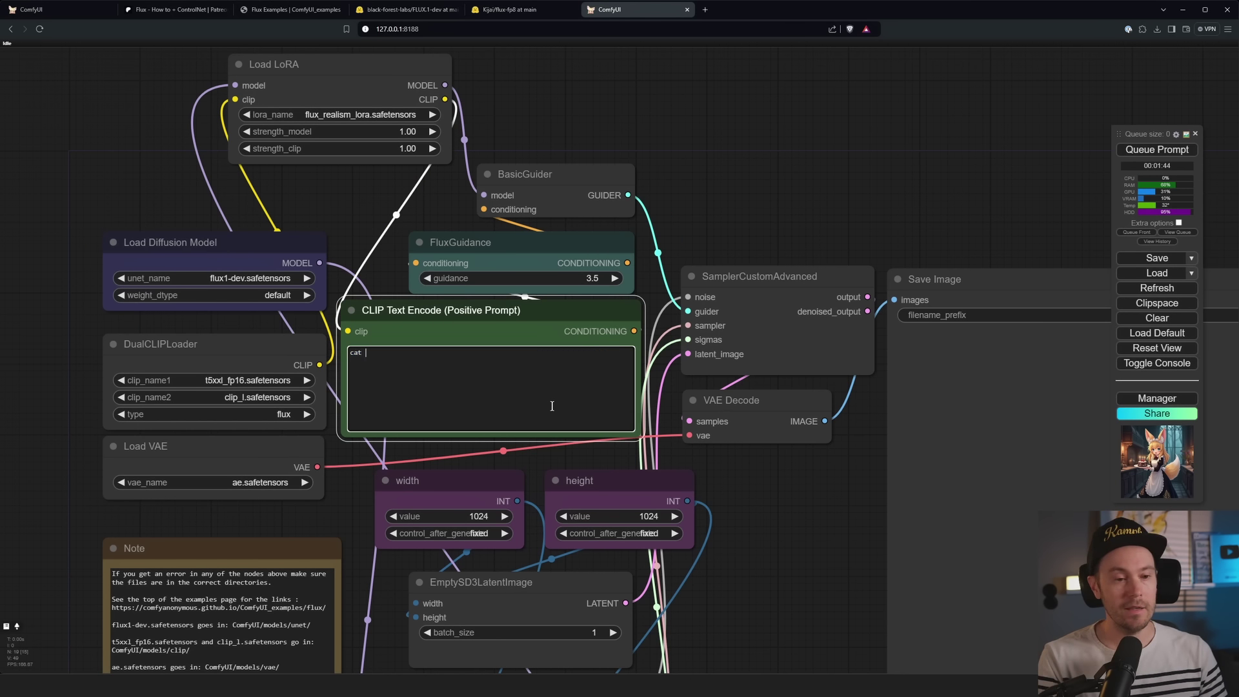
text(in a hat eating )
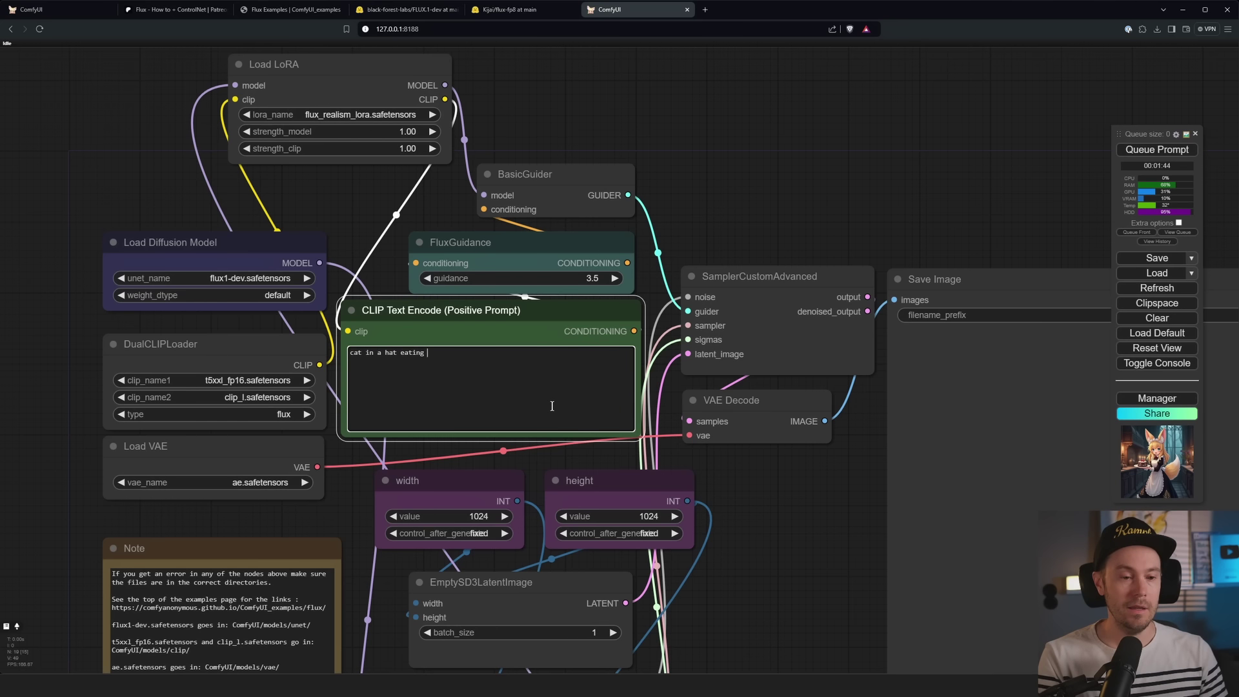
text(a green donut)
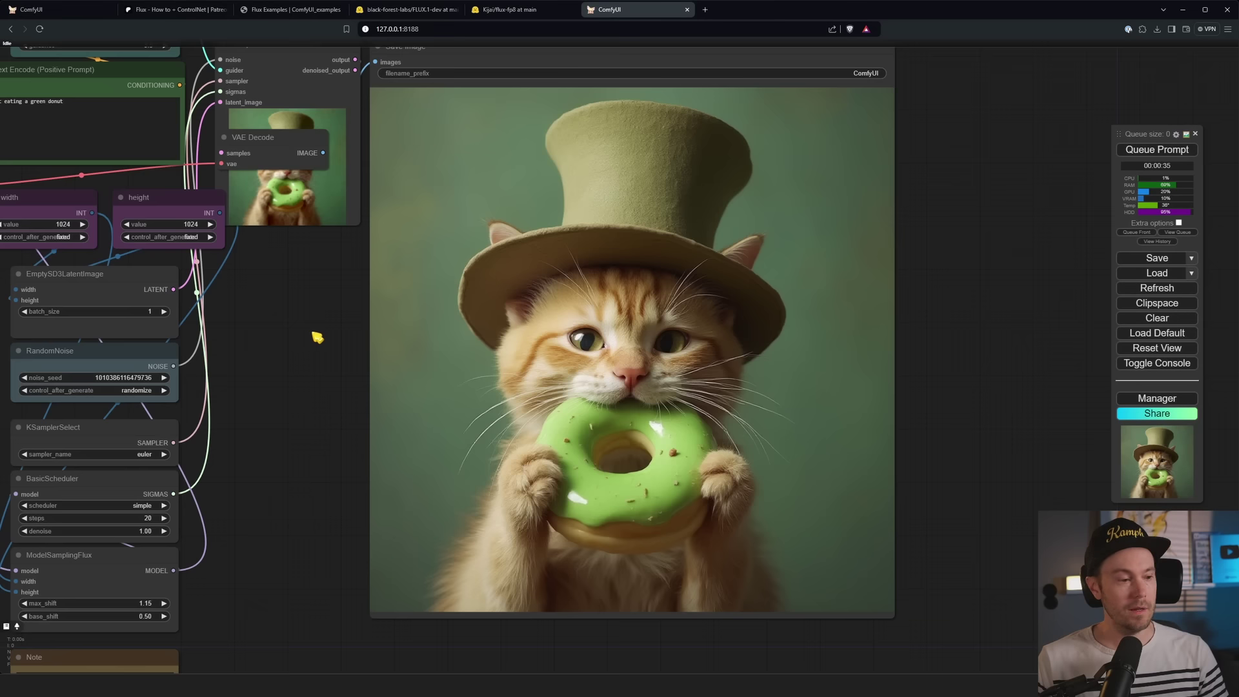
drag(313, 335, 258, 337)
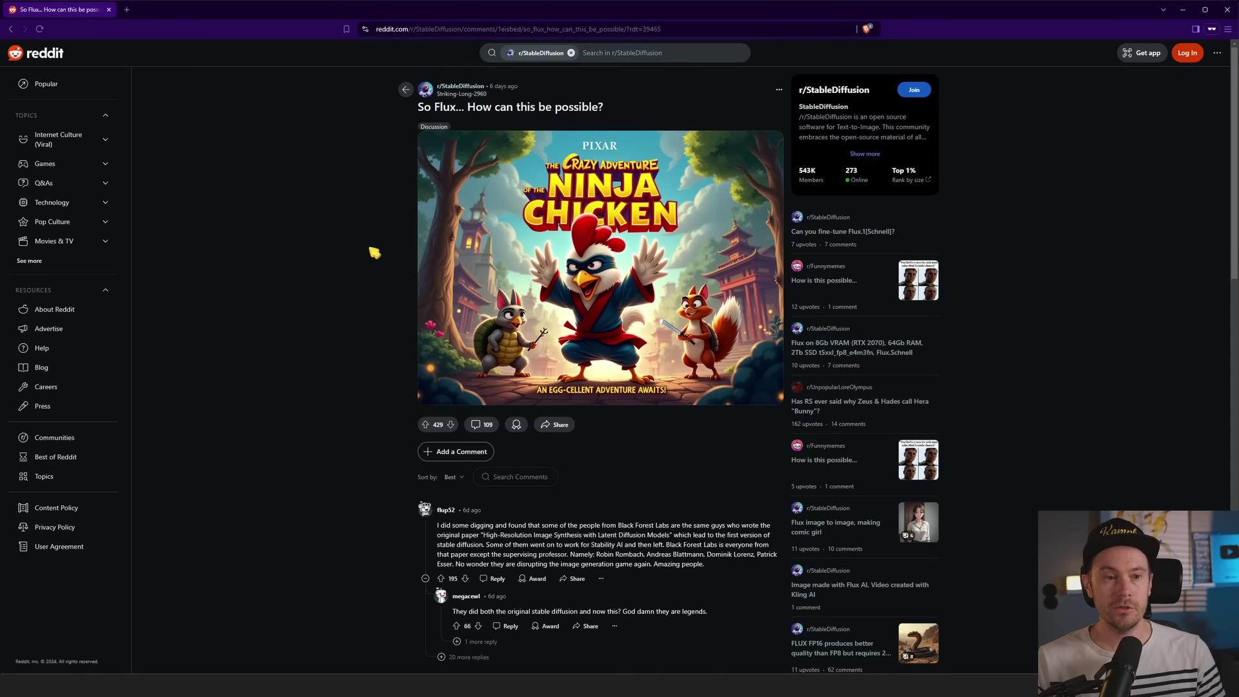
Zoom the Reddit page in and view the Ninja Chicken poster full size.
key(ctrl+plus)
key(ctrl+plus)
key(ctrl+plus)
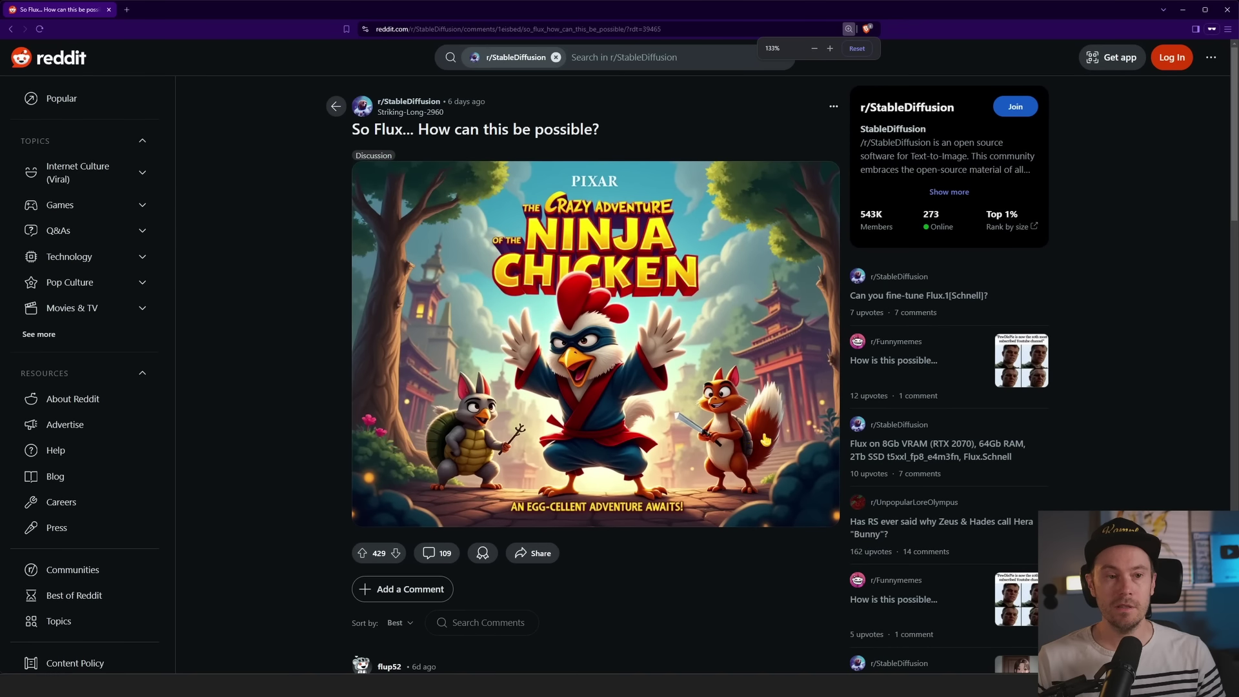
scroll(766, 440, down, 1)
click(692, 284)
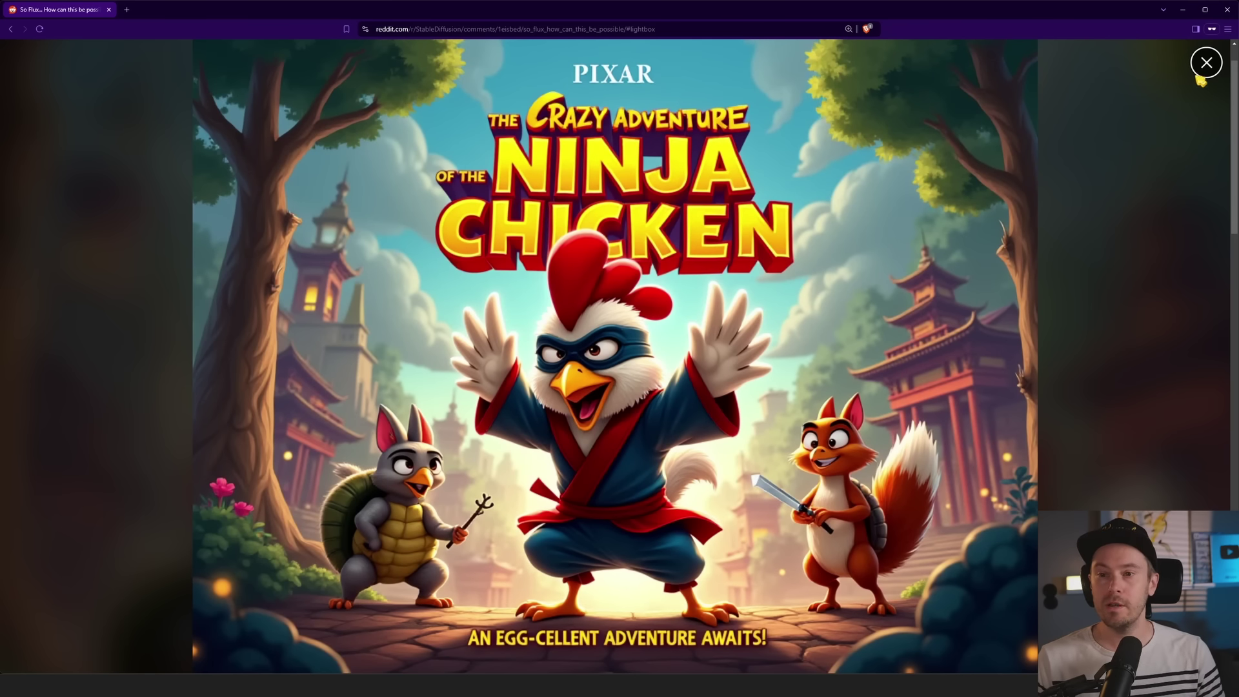
click(1203, 68)
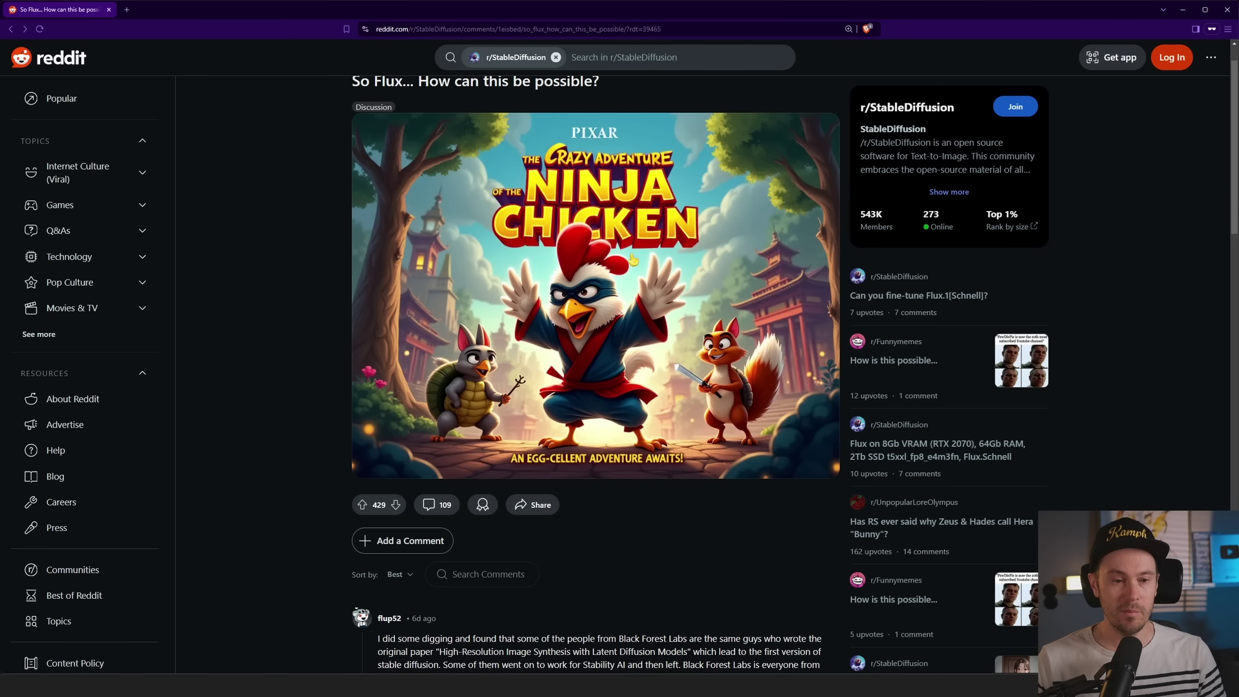
Select the original poster's Ninja Chicken prompt from the Title line through the Tagline.
scroll(500, 387, down, 3)
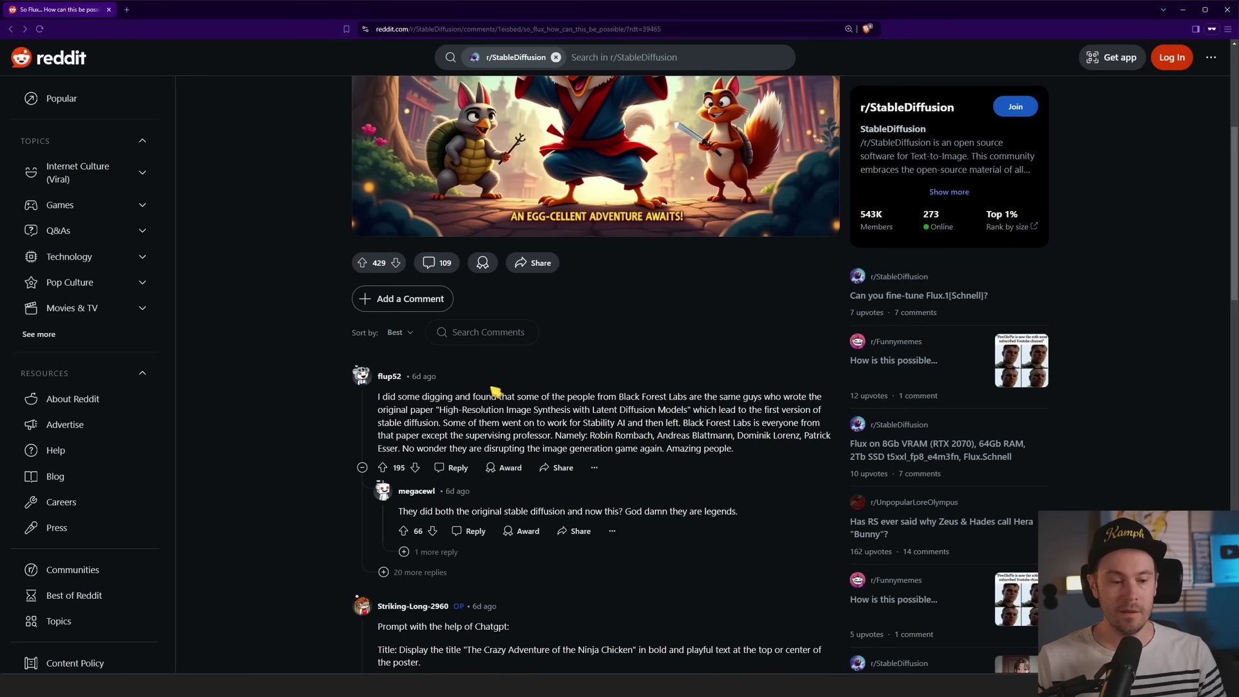
scroll(496, 391, down, 4)
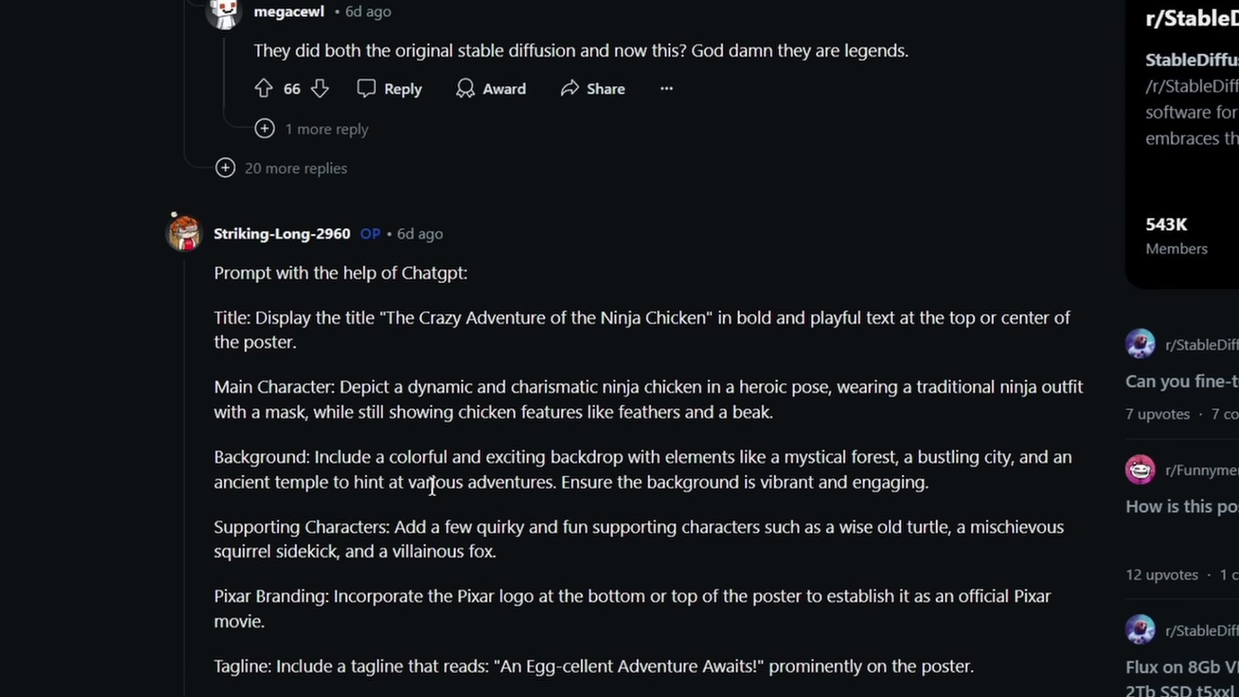
drag(216, 318, 380, 357)
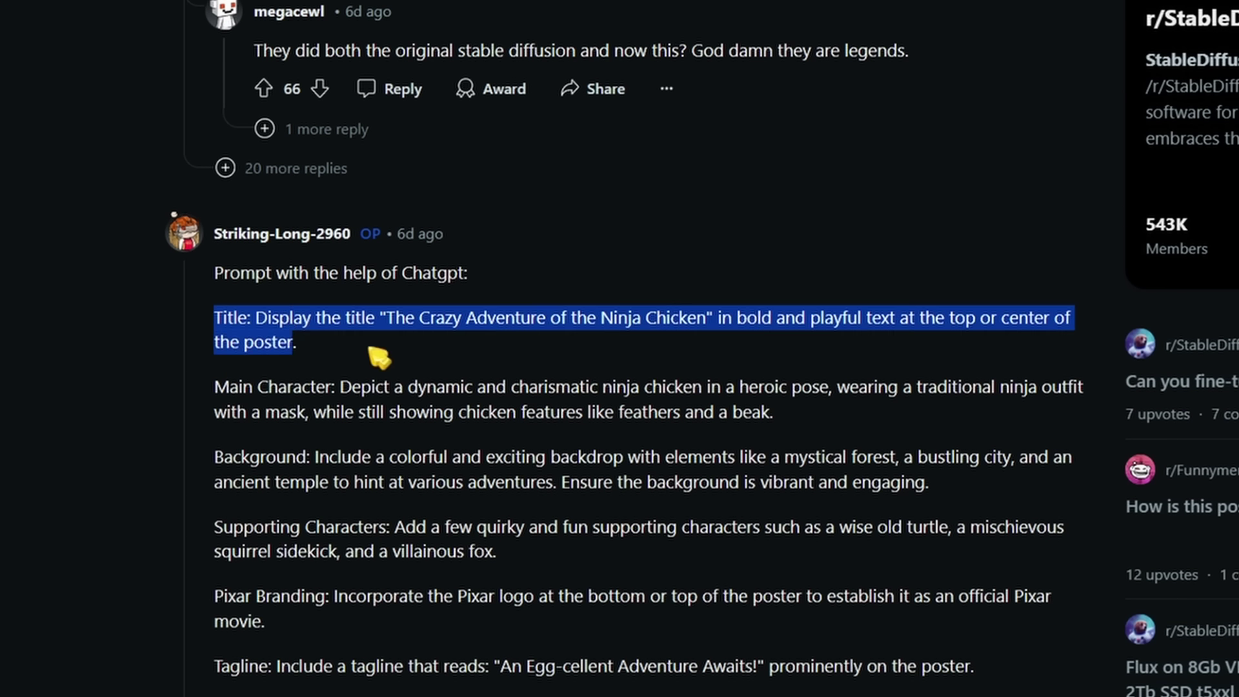
click(380, 357)
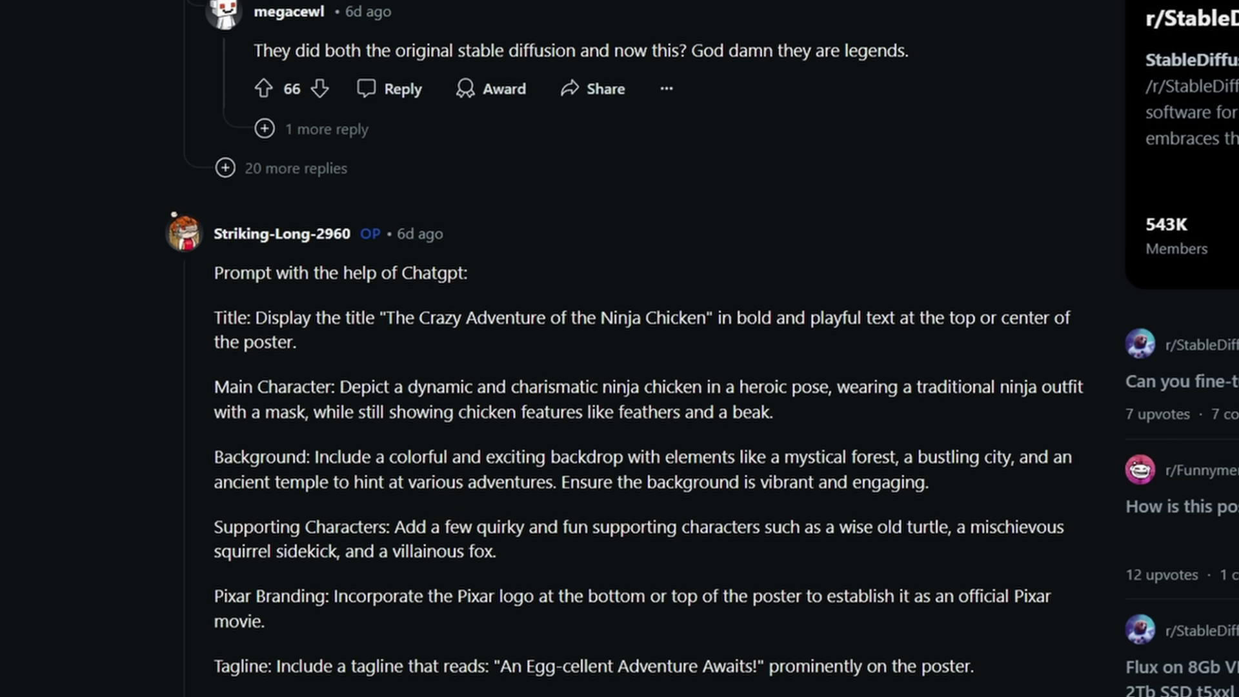
drag(978, 671, 217, 322)
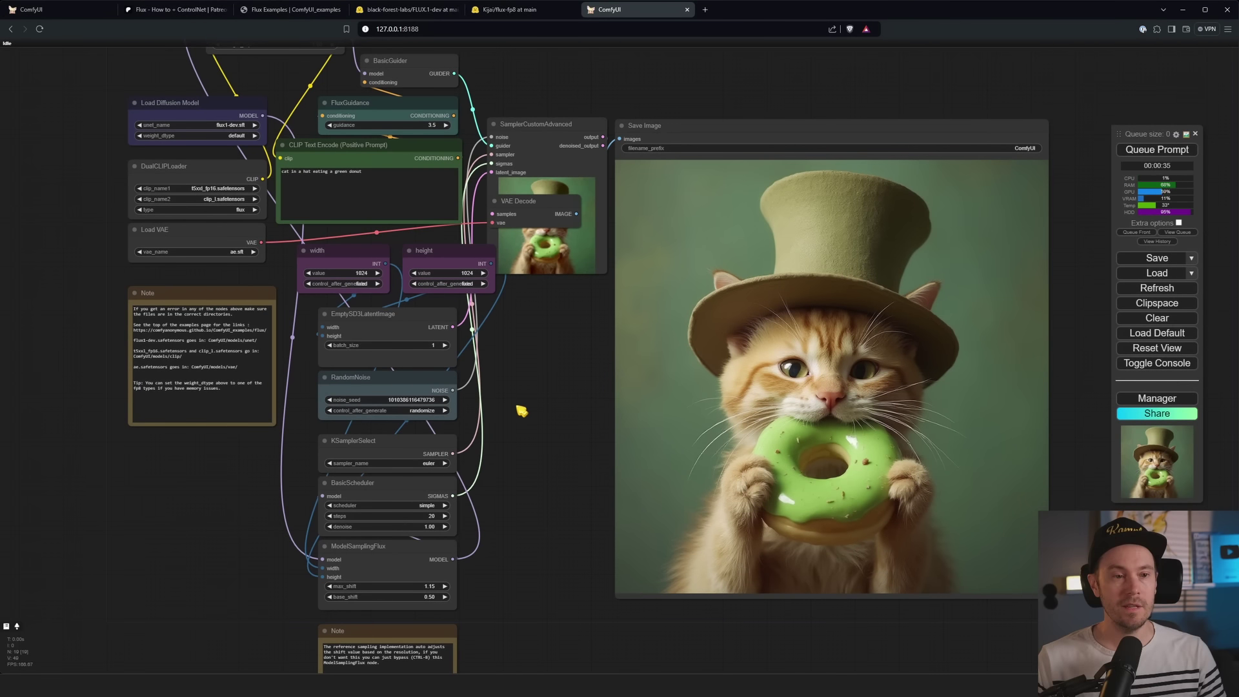
Replace the cat prompt with the pasted Ninja Chicken poster prompt.
drag(543, 343, 547, 391)
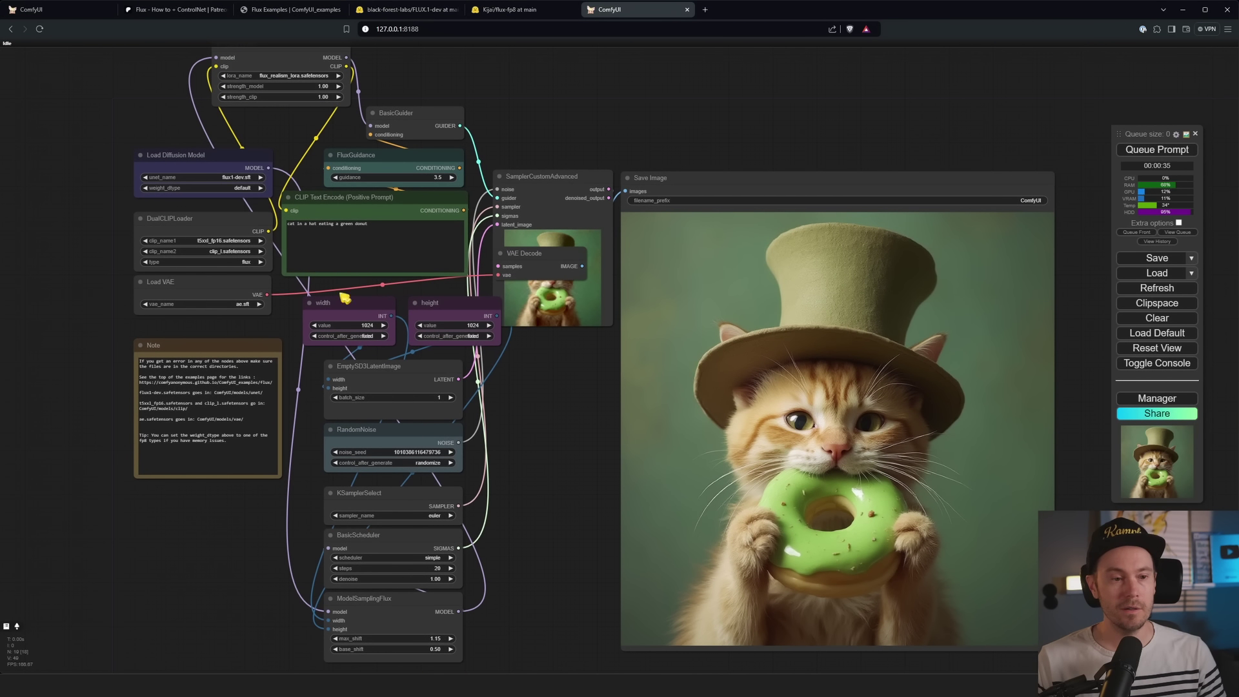
click(452, 269)
key(ctrl+a)
text(Pixar Branding: Incorporate the Pixar logo at the bottom or top of the poster to establish it as an official Pixar movie.  Tagline: Include a tagline that reads: "An Egg-cellent Adventure Awaits!" prominently on the poster.  Visual Style: Ensure the overall visual style is consistent with Pixar's signature animation look – bright colors, expressive characters, and a touch of whimsy.)
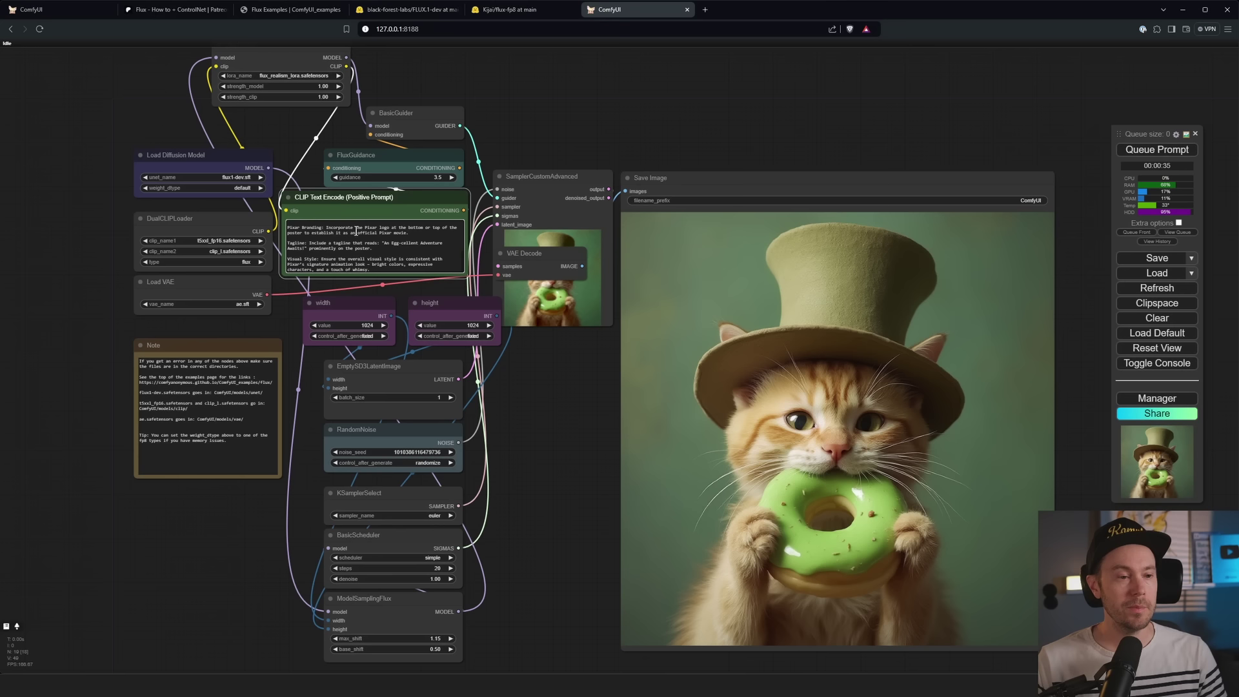
Bypass the Load LoRA node with Ctrl+B.
click(272, 54)
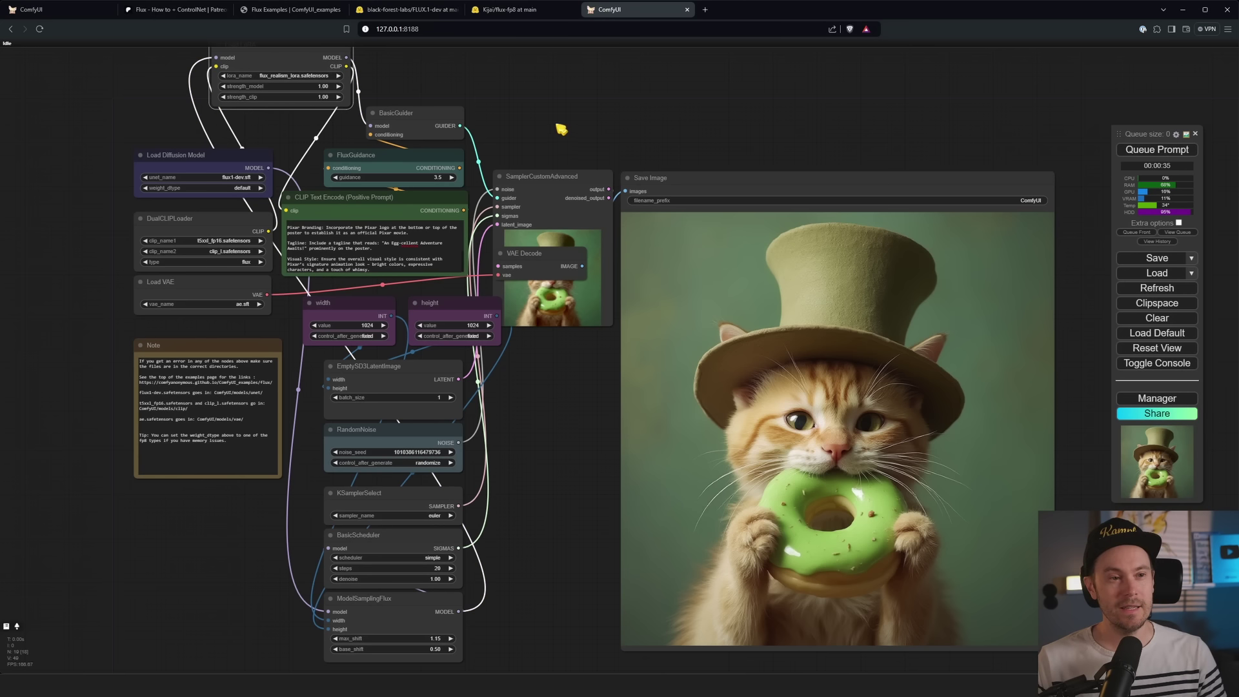
drag(466, 96, 476, 144)
scroll(284, 91, up, 3)
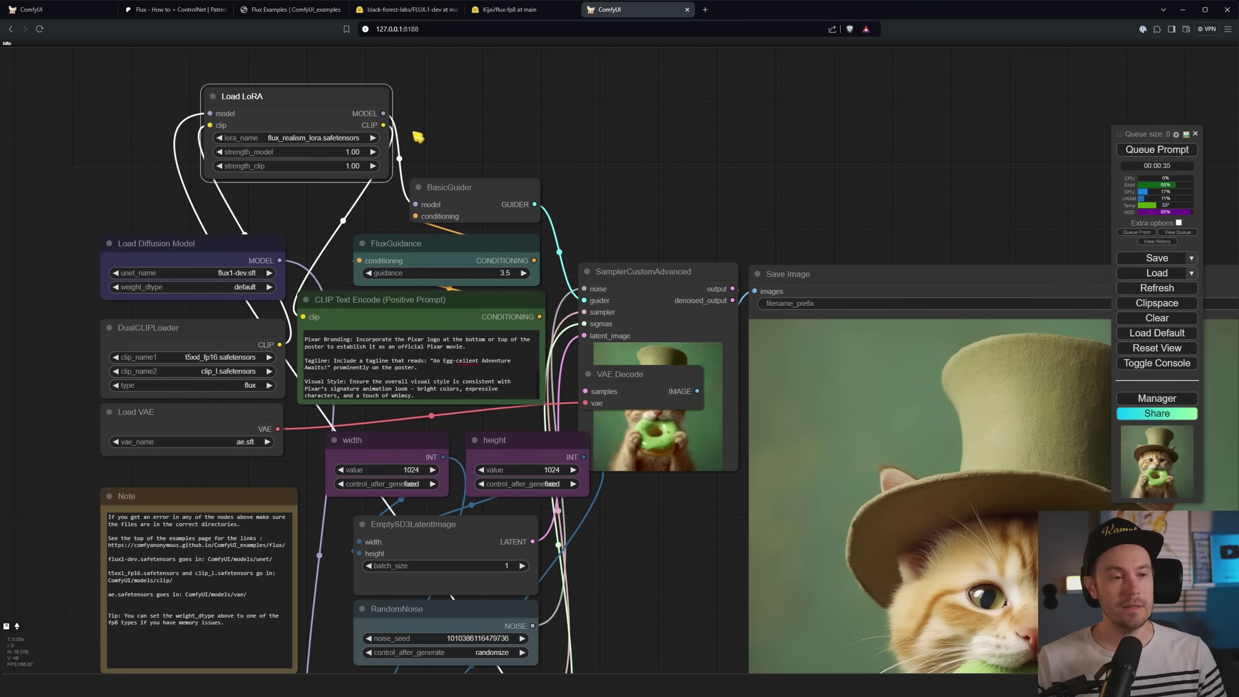
key(ctrl+b)
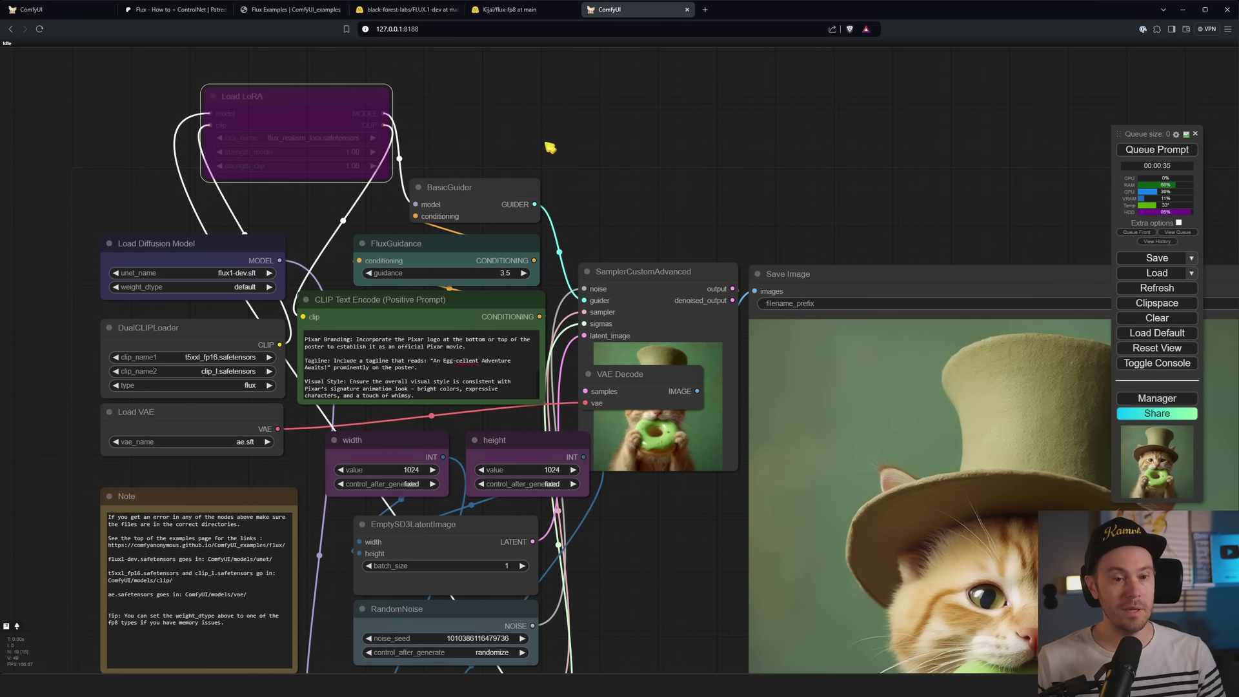
Set the EmptySD3LatentImage batch_size to 4.
scroll(645, 586, down, 1)
drag(645, 587, 478, 395)
click(416, 289)
text(4)
click(576, 289)
scroll(548, 395, down, 2)
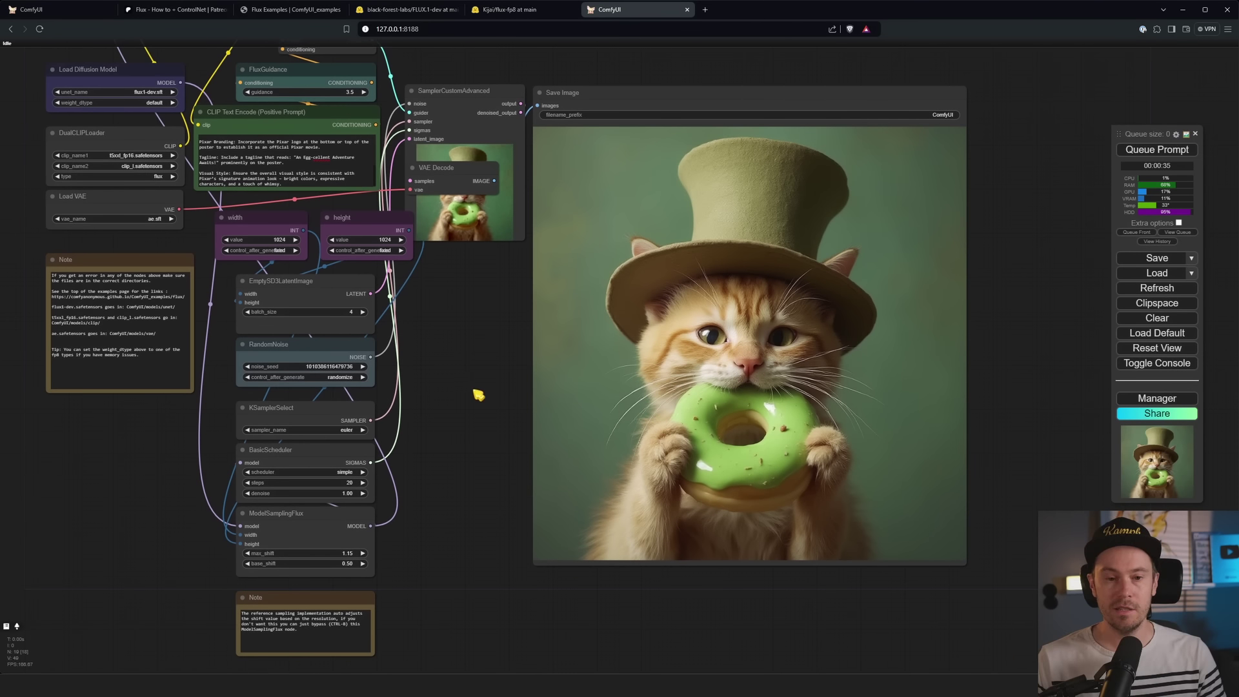
Queue the batch of four Ninja Chicken posters and view the second poster in Save Image.
click(1164, 152)
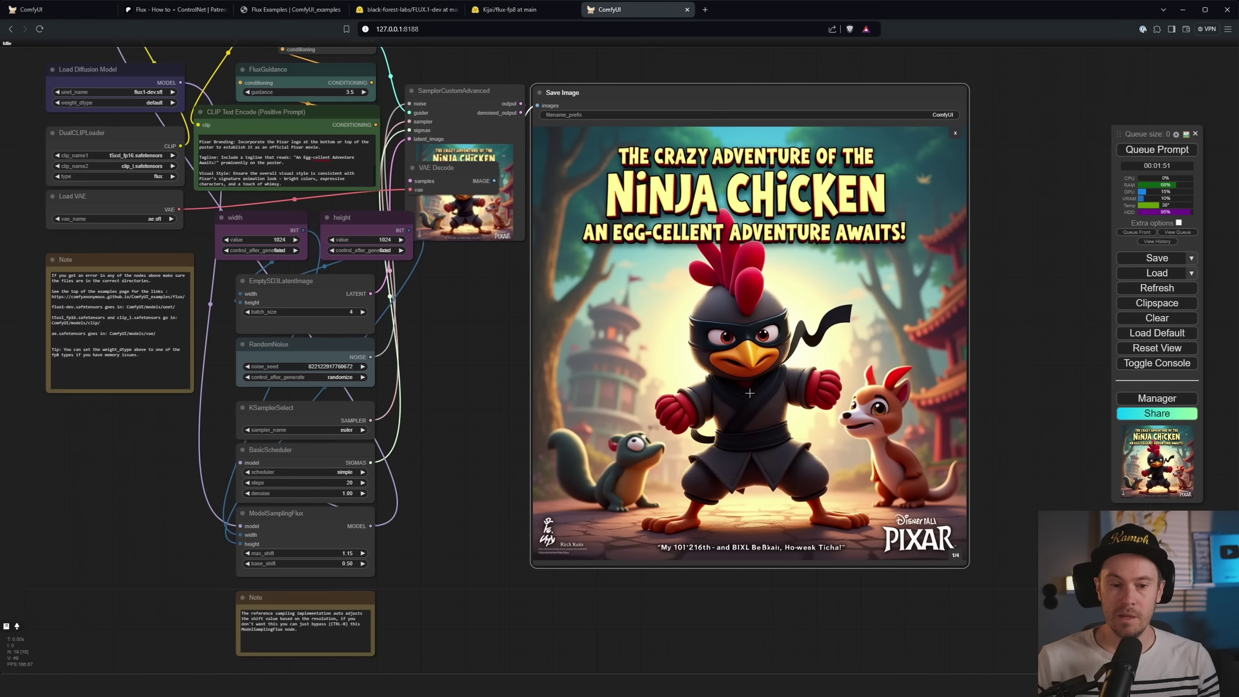
key(Right)
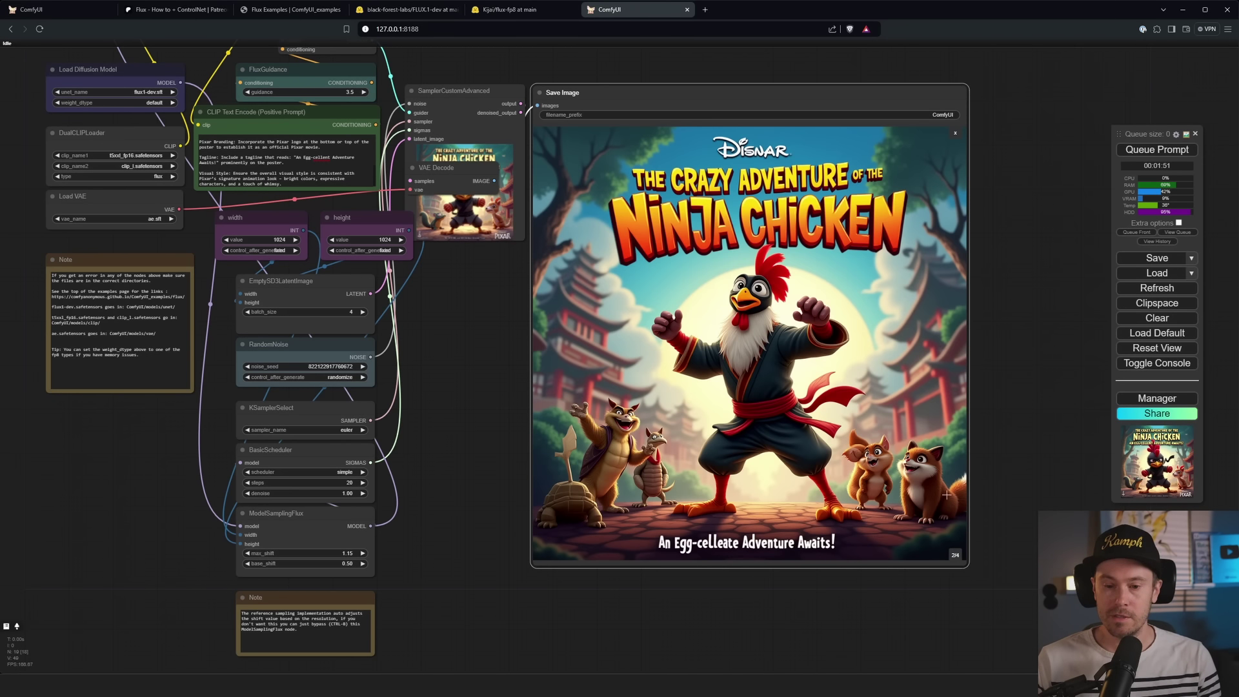
Browse the Save Image preview to posters 3/4 and 4/4, the red-gi ninja chicken.
key(Right)
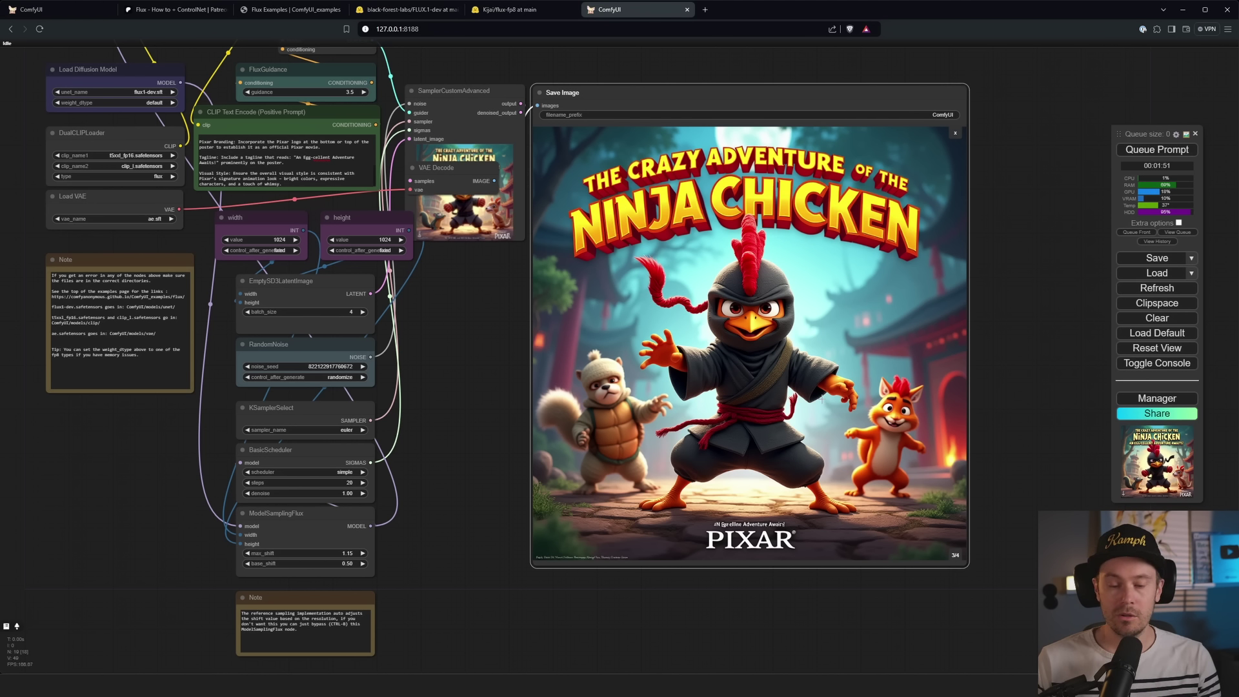
key(Right)
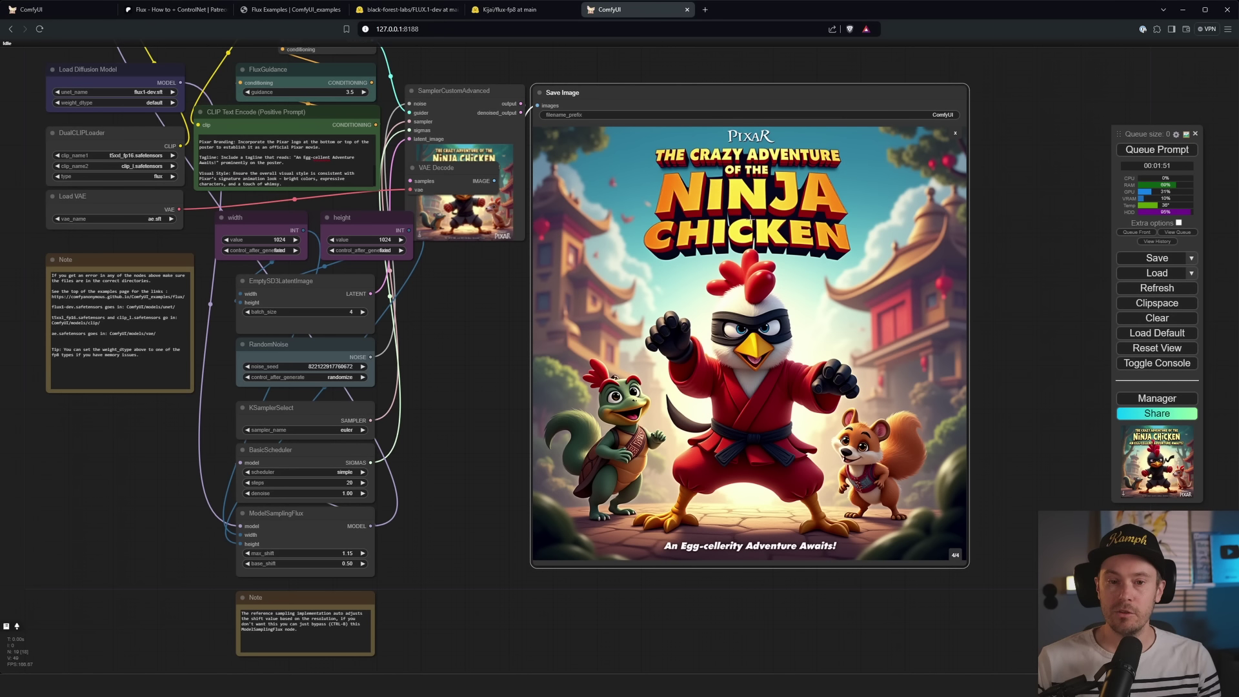